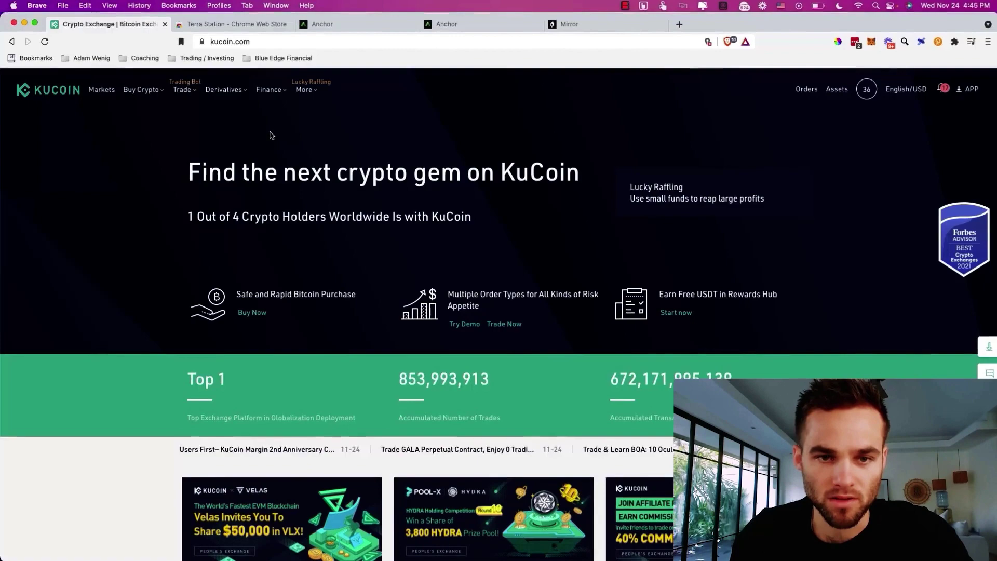
- Quote a 1000 USD card purchase of USDT through Third-Party, with Banxa offering 951.93 USDT
mouse_move(151, 103)
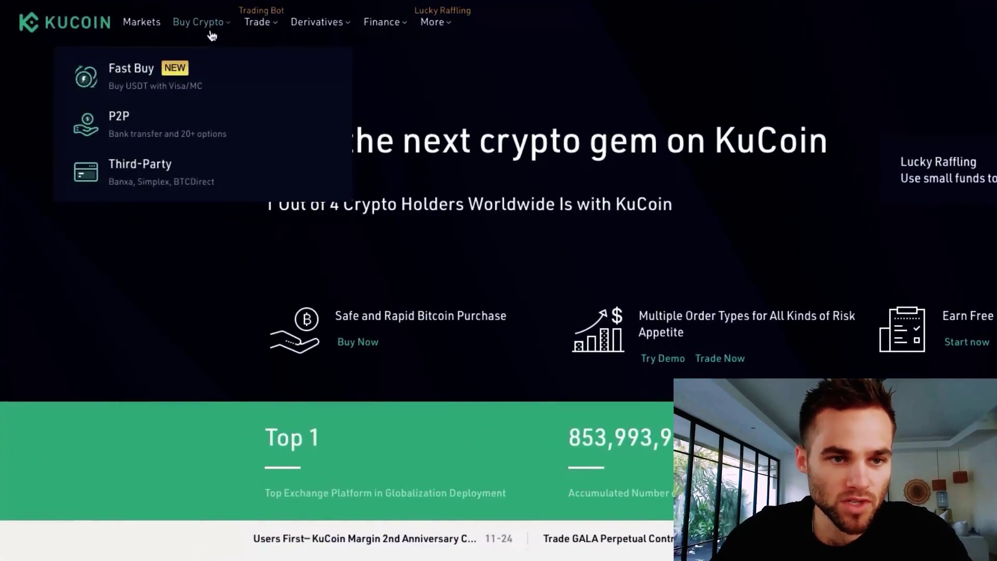
click(192, 176)
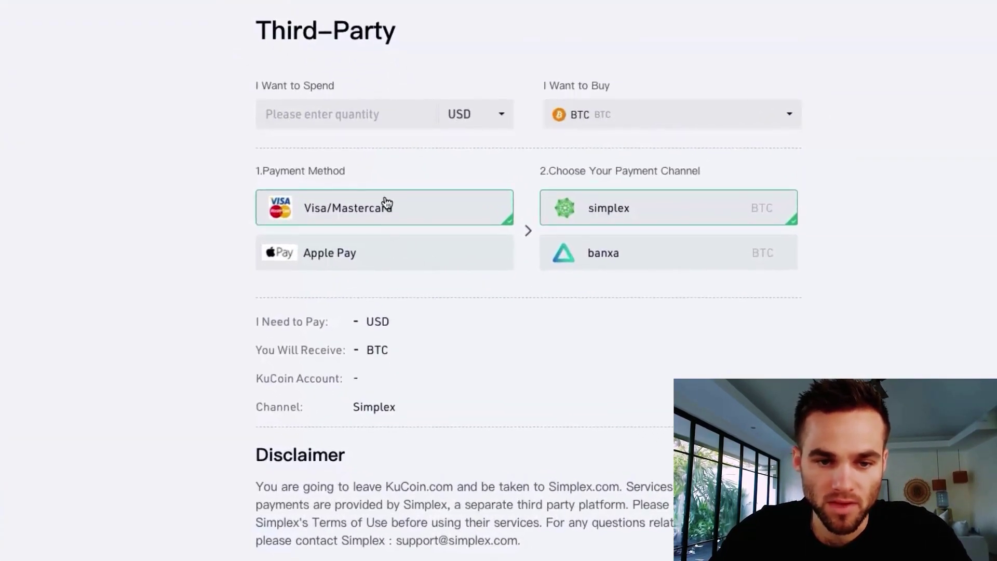
click(688, 110)
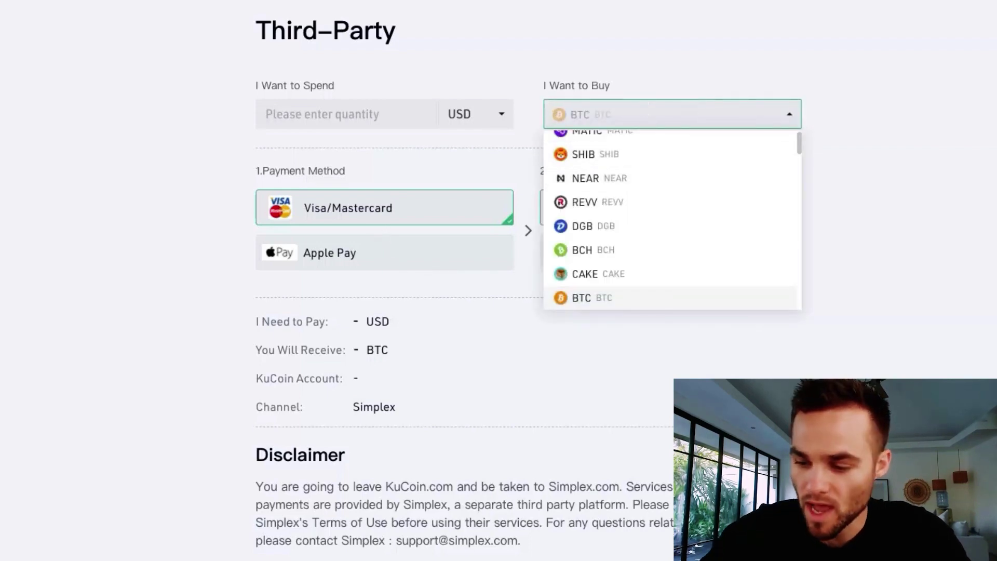
text(usdt)
click(570, 147)
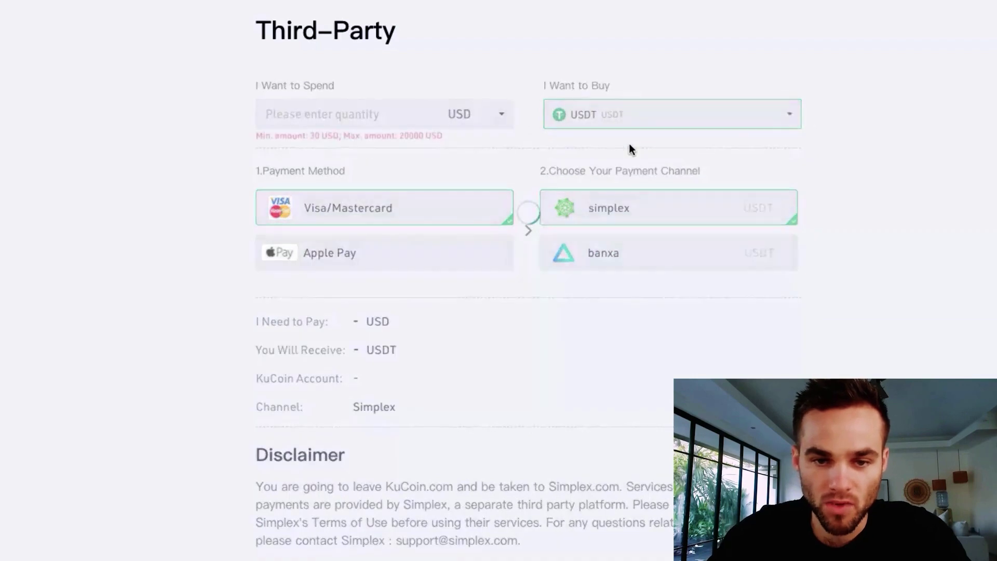
click(373, 116)
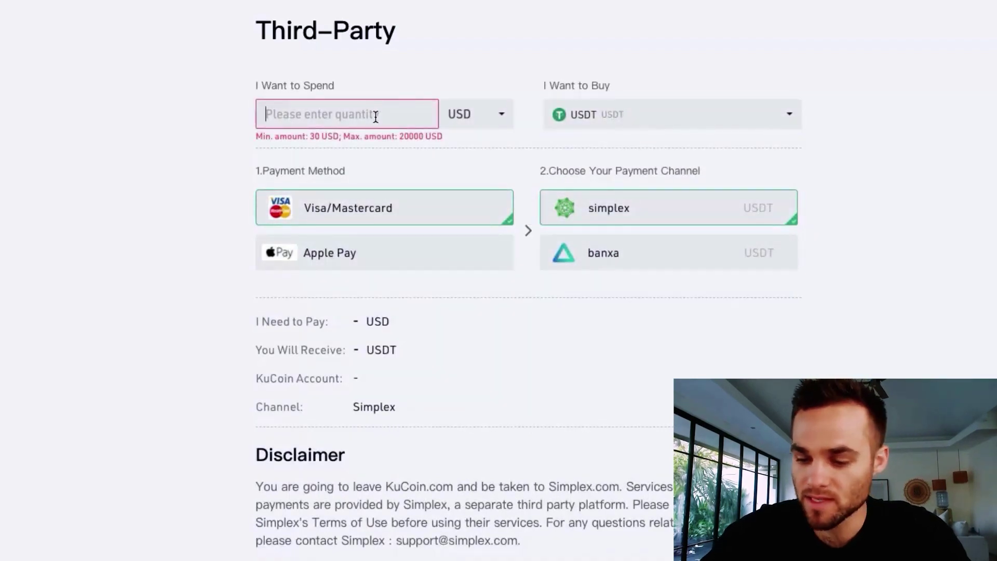
text(1000)
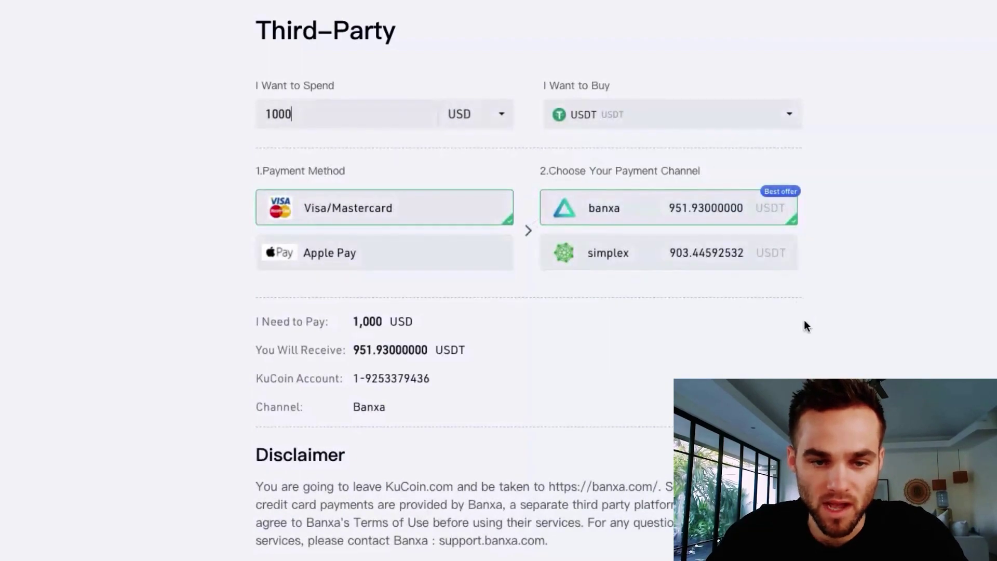
scroll(535, 353, down, 1)
scroll(533, 350, down, 5)
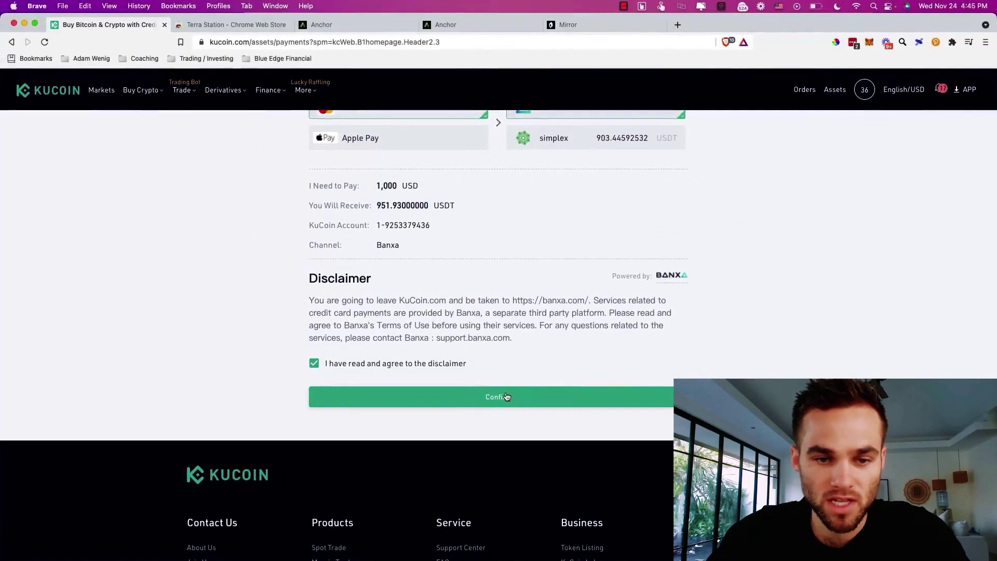
scroll(509, 395, up, 4)
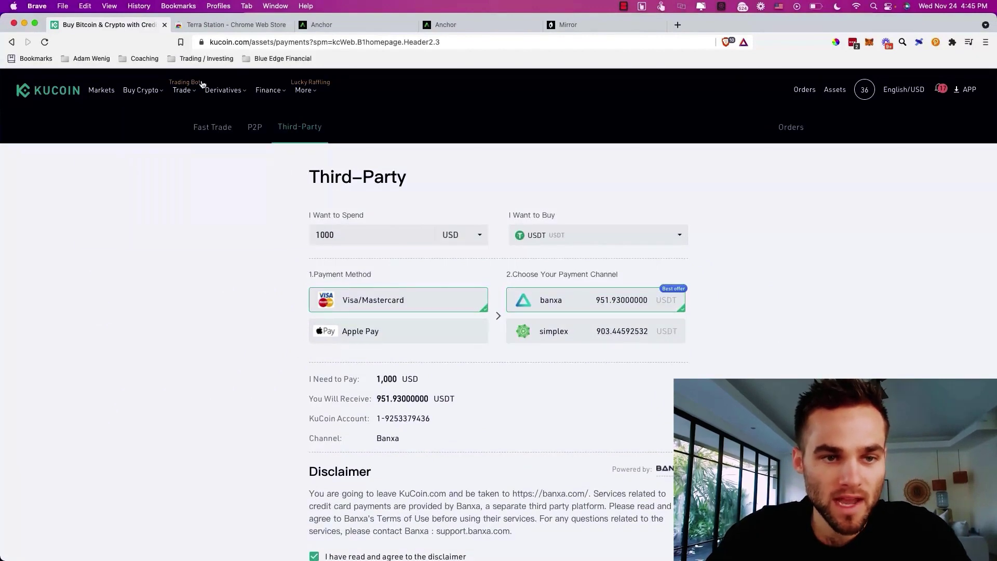
- Open spot trading and switch to the USDT/UST market pair
mouse_move(182, 90)
click(171, 130)
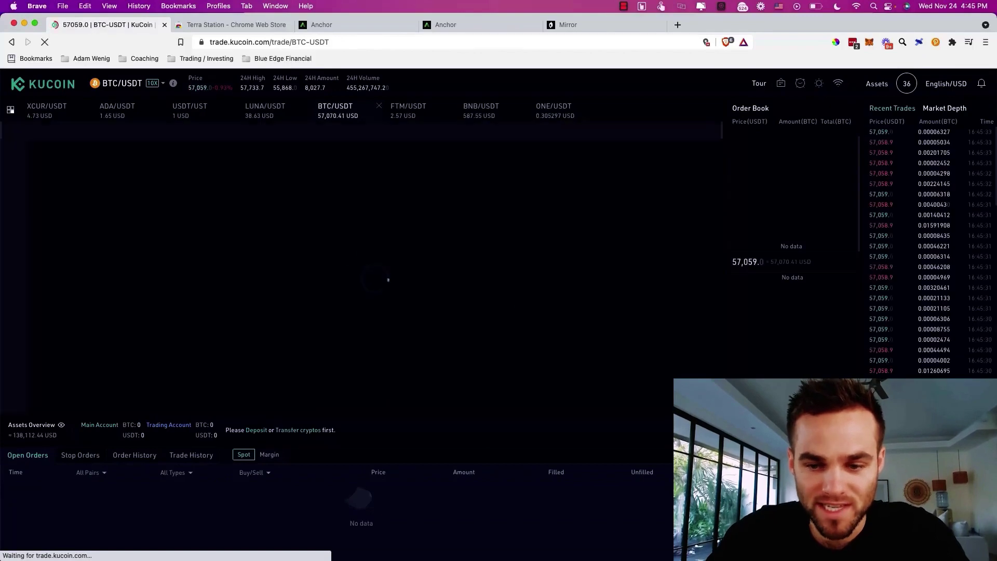
click(162, 84)
click(111, 113)
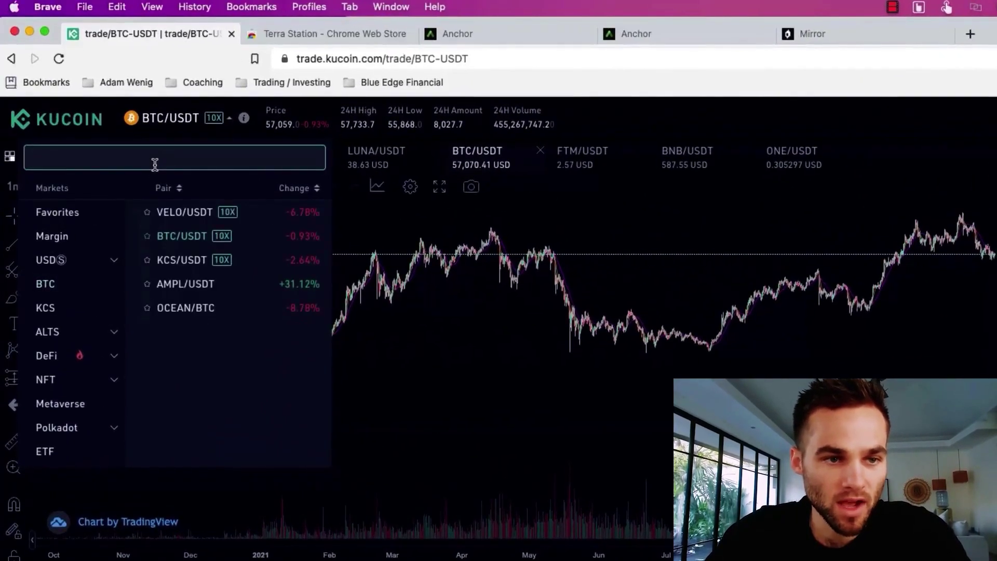
text(USDT)
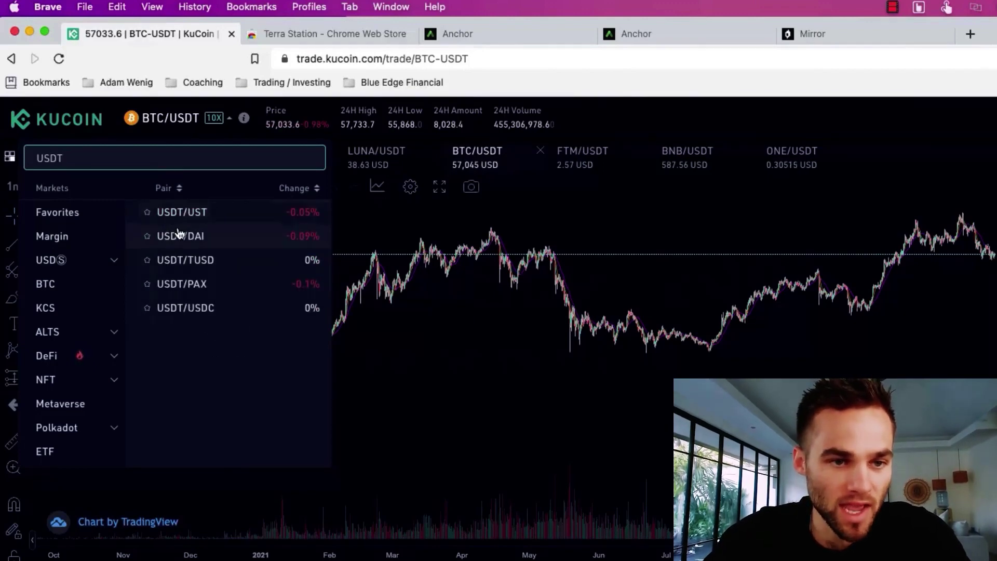
click(186, 223)
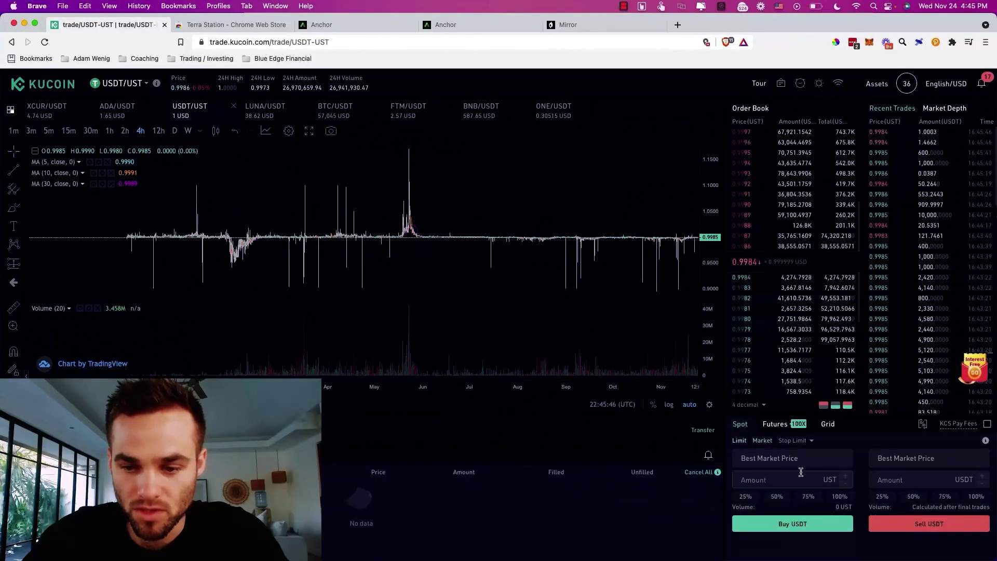
- Sell 1,000 USDT for UST at market and let the order fill
click(911, 473)
text(1000)
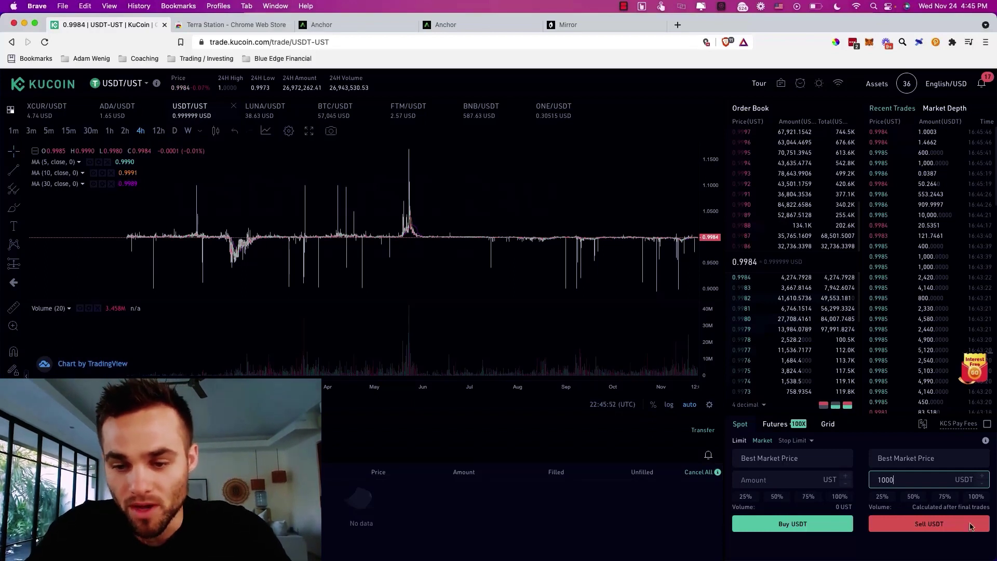
click(933, 529)
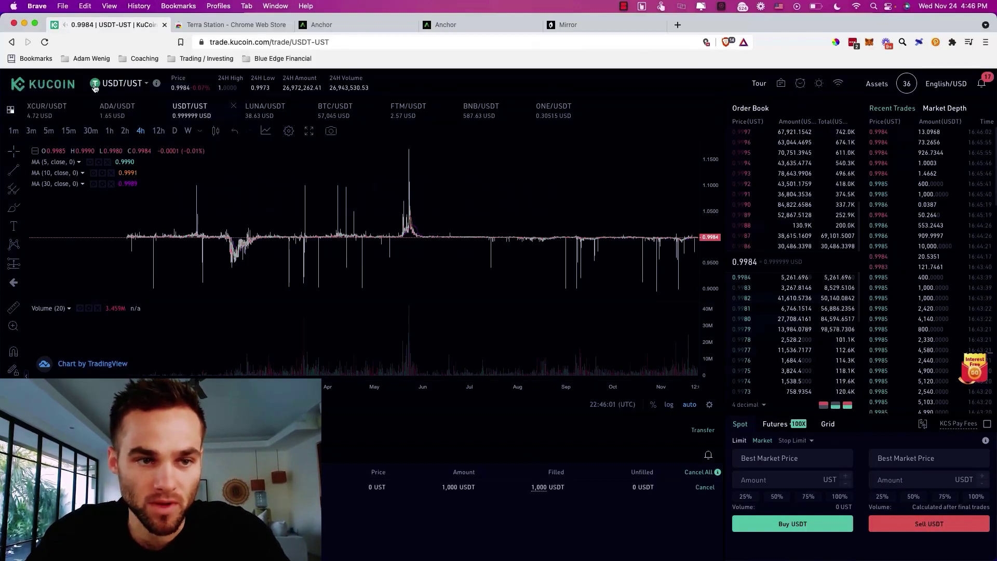
- Go from the Trading Account balances to the UST withdrawal form, showing 4827.07808383 UST available
mouse_move(884, 95)
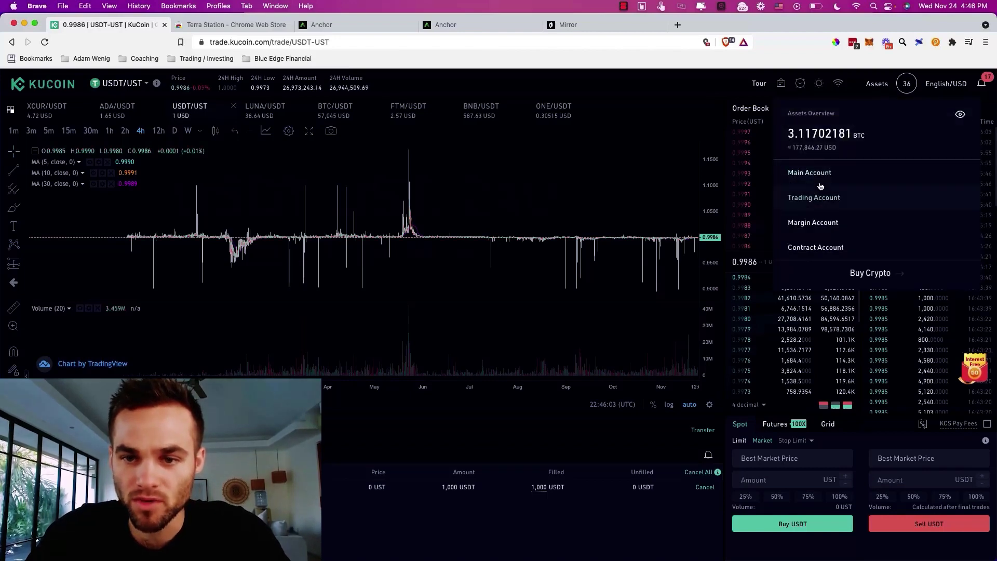
click(814, 197)
mouse_move(839, 92)
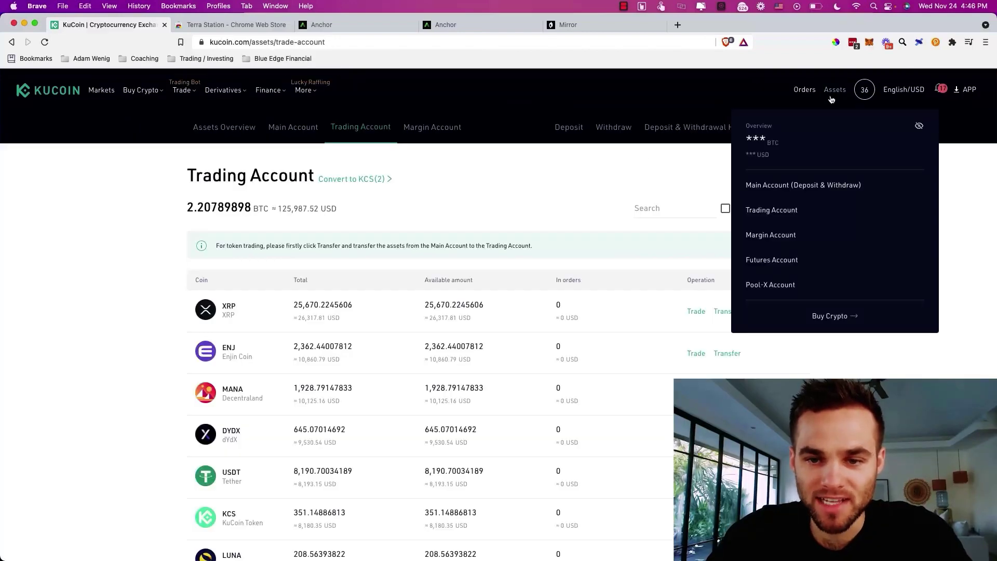
click(615, 134)
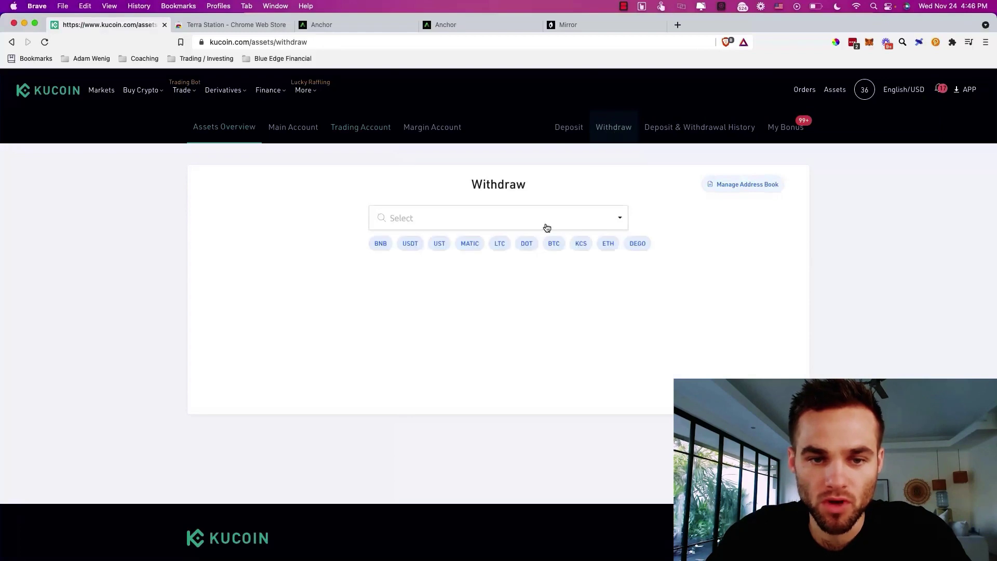
click(441, 247)
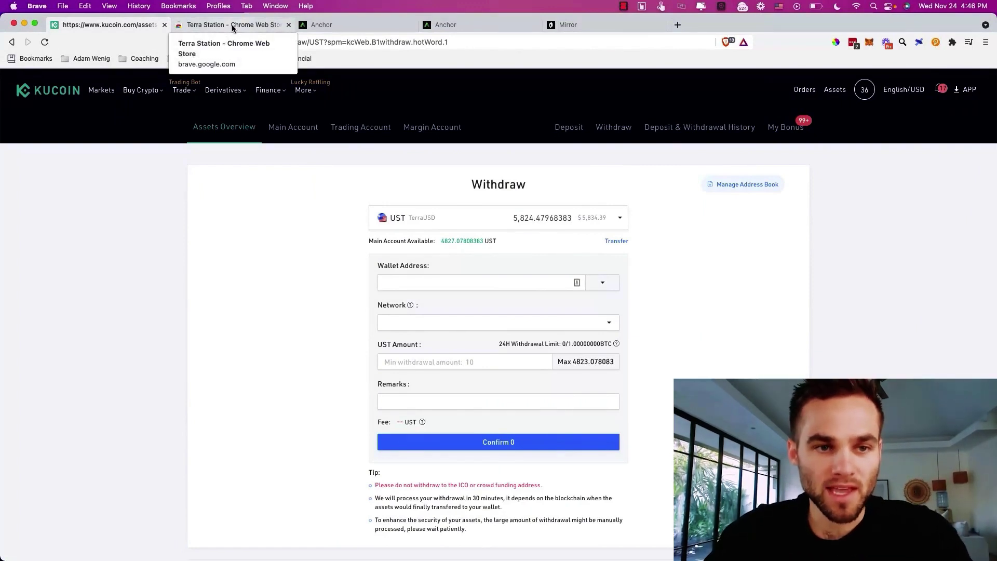
- Copy the wallet address from the Terra Station extension popup and return to the KuCoin tab
click(233, 26)
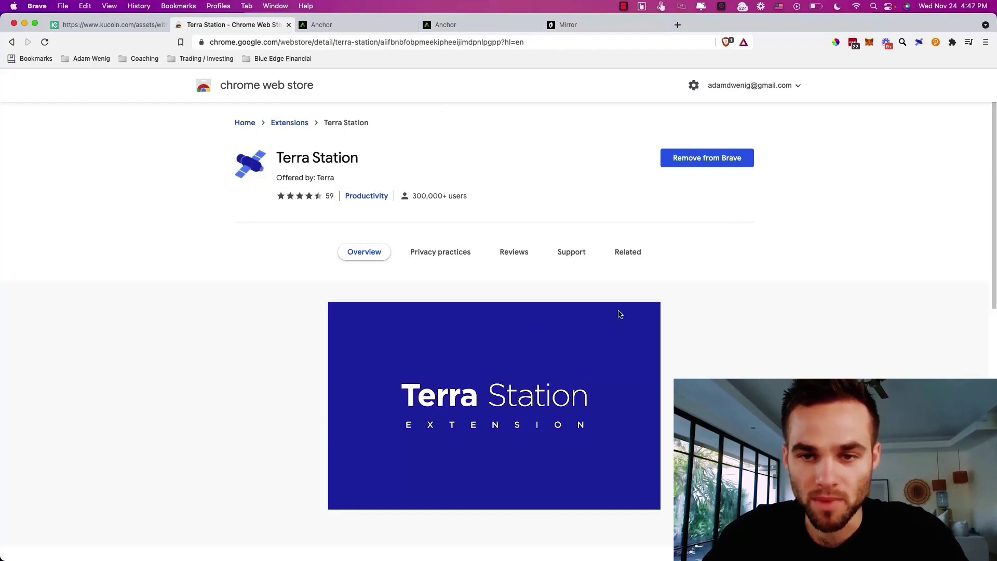
click(874, 45)
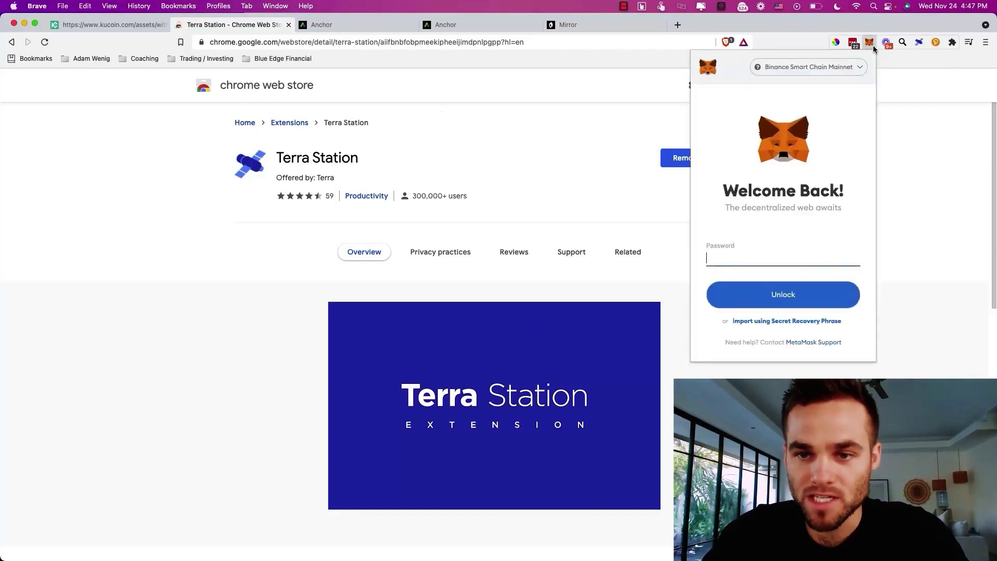
click(873, 46)
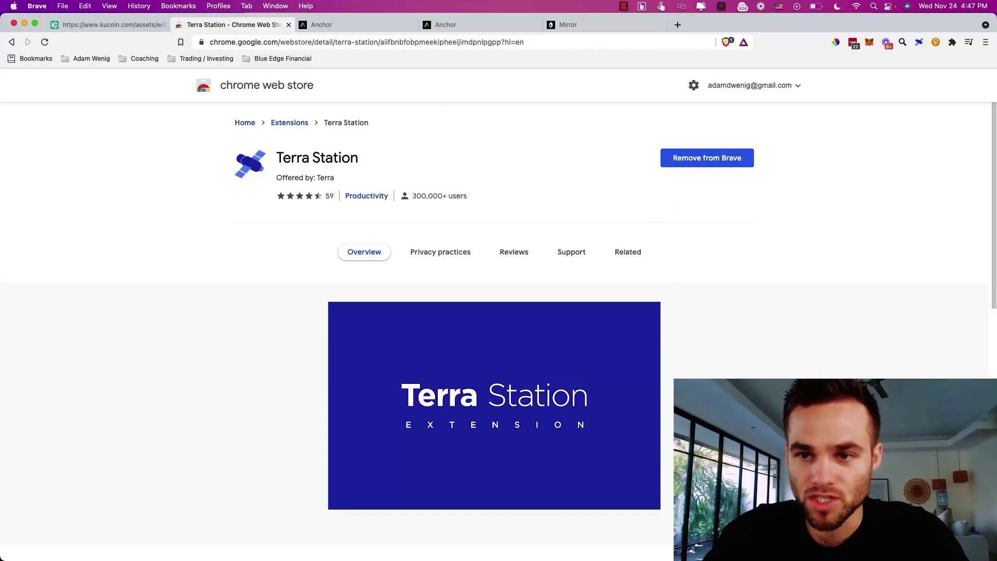
click(918, 43)
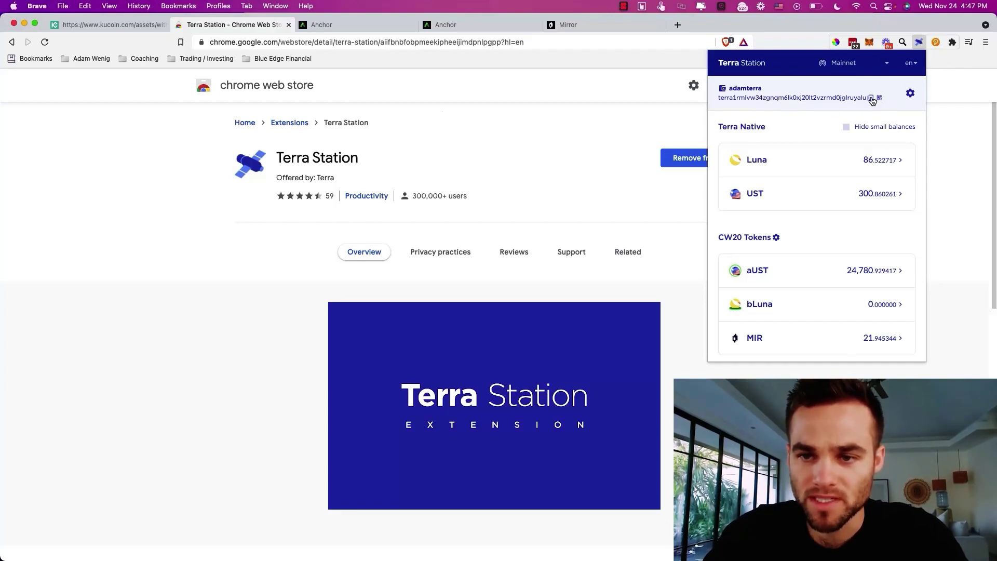
click(650, 125)
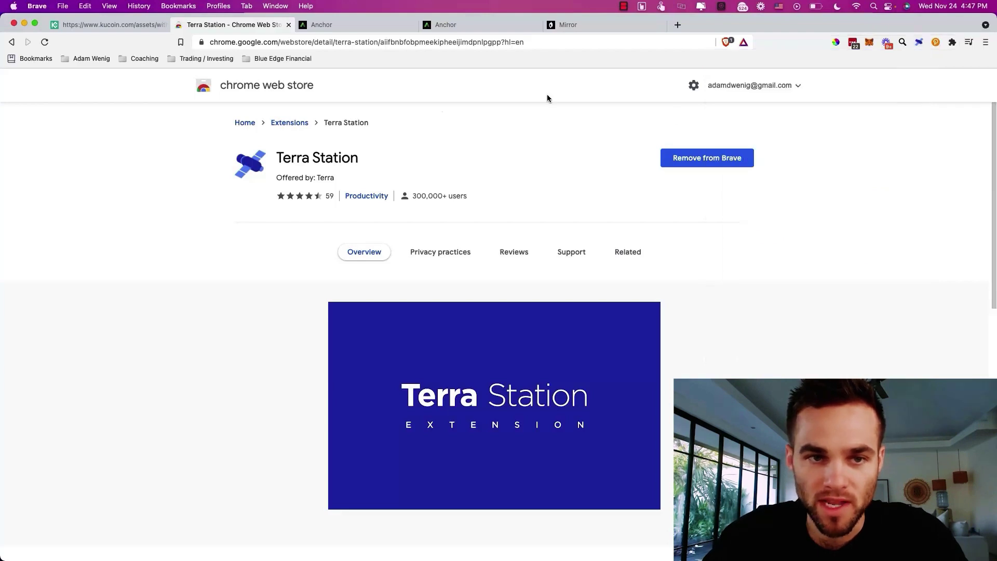
click(114, 24)
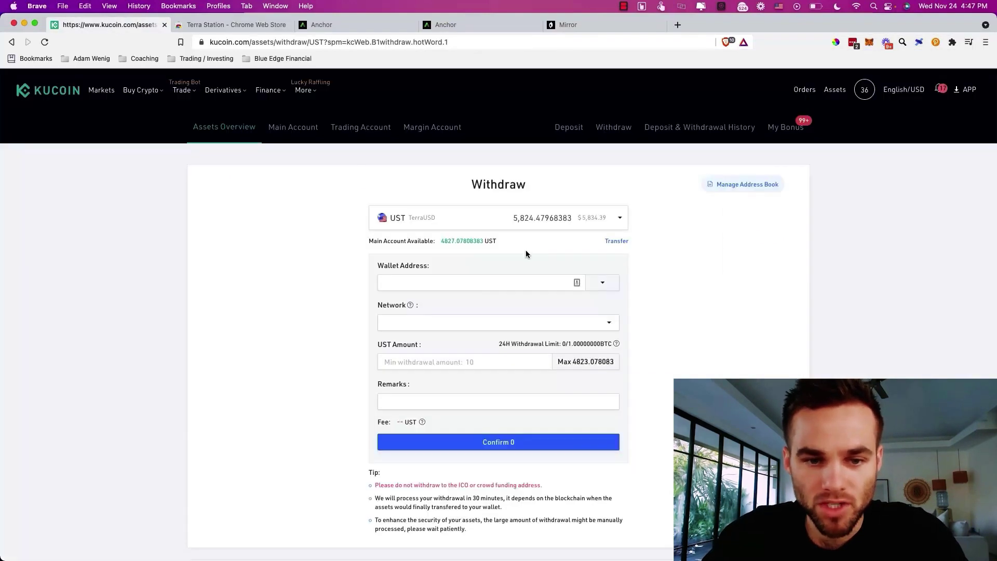
- Paste the Terra wallet address and choose Terra as the withdrawal network
click(473, 280)
text(terra1rmlvw34zgnqm6lk0xj20lt2vzrmd0jglruyalu)
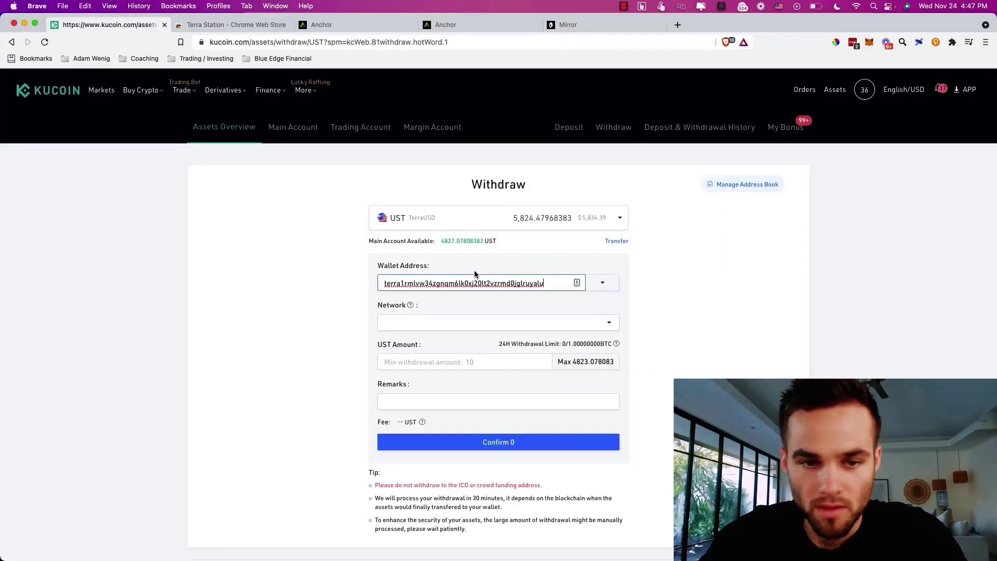
click(457, 327)
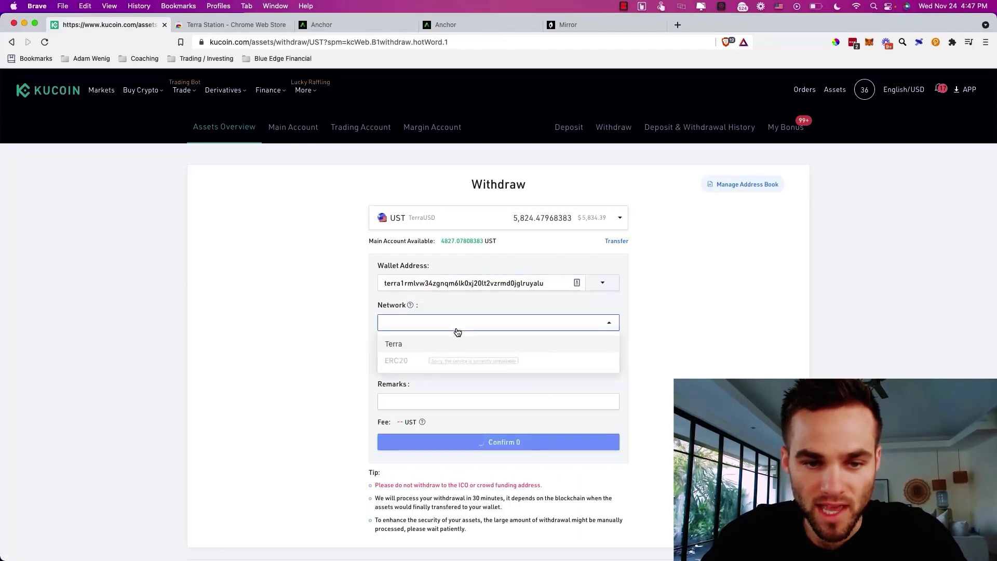
click(408, 346)
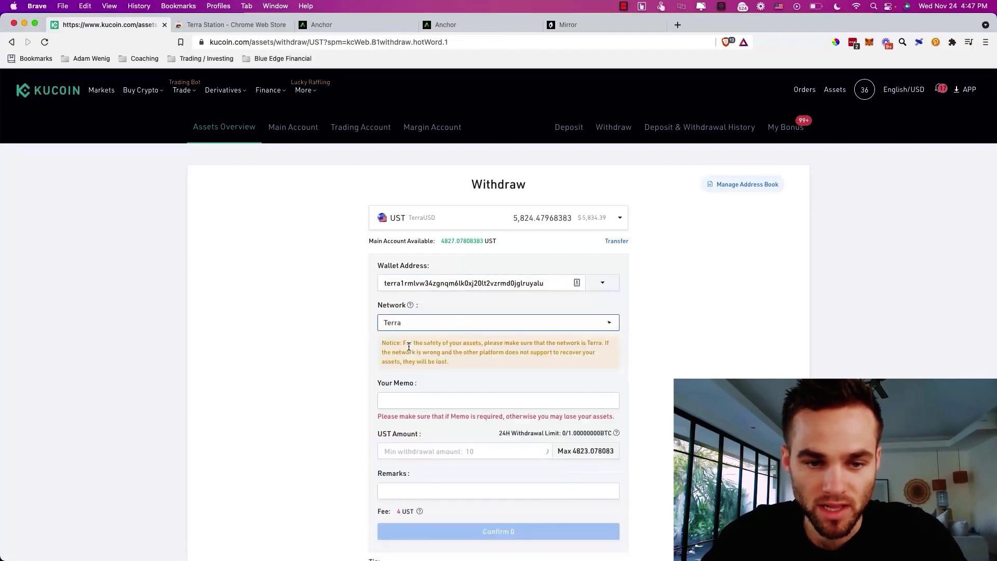
- Enter 1000 UST as the amount and confirm the withdrawal
click(411, 451)
text(1000)
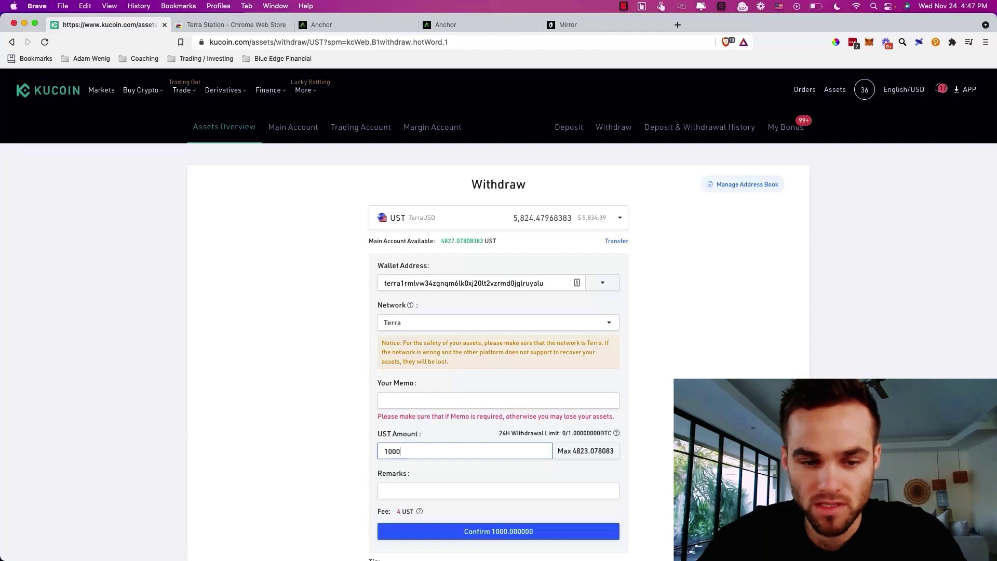
scroll(539, 493, down, 2)
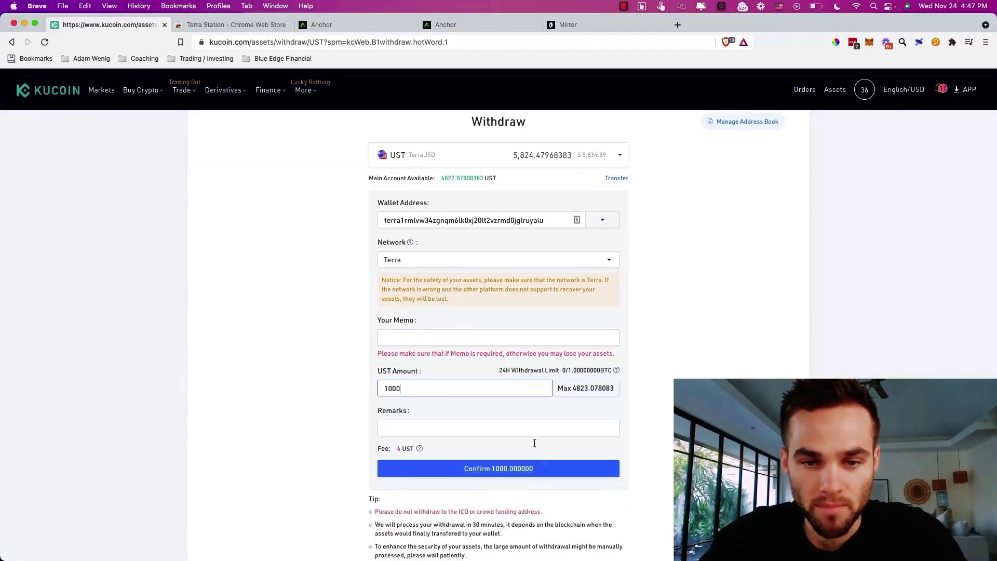
scroll(534, 434, up, 1)
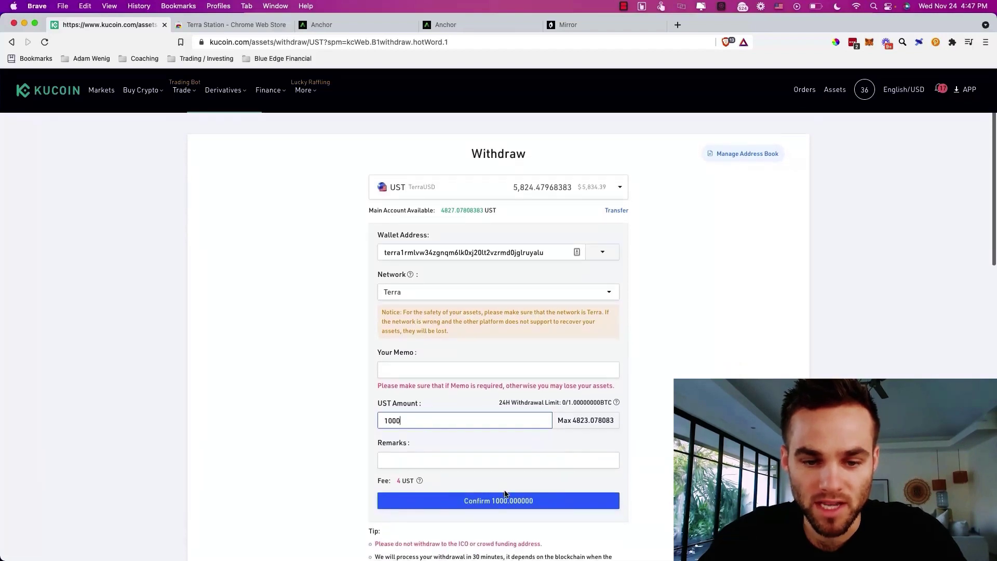
click(498, 503)
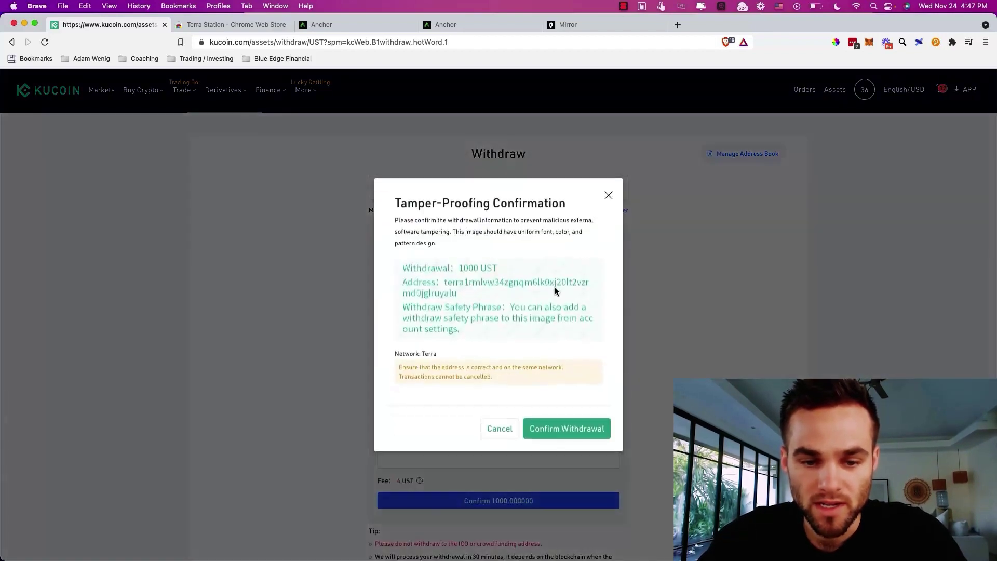
click(571, 433)
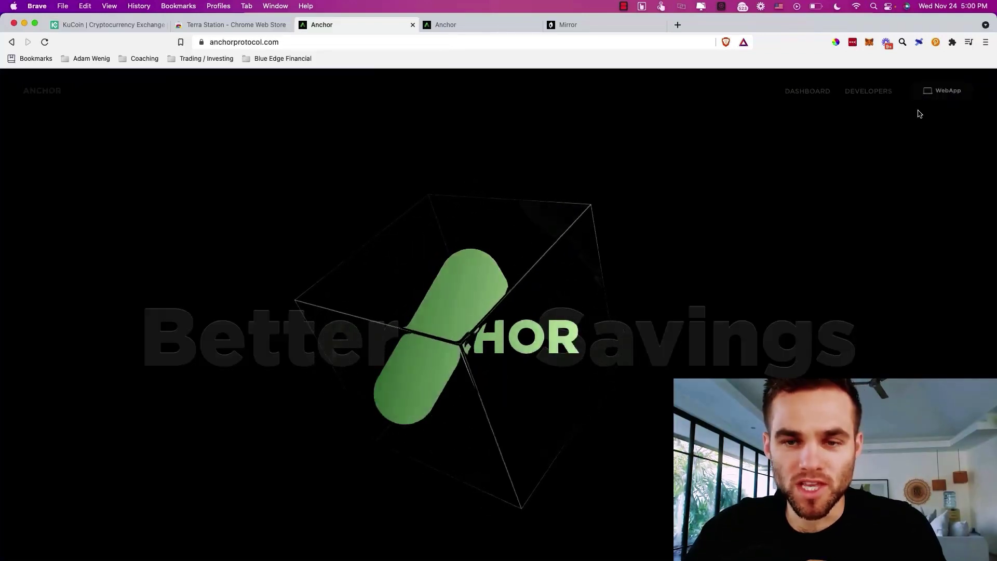
click(919, 43)
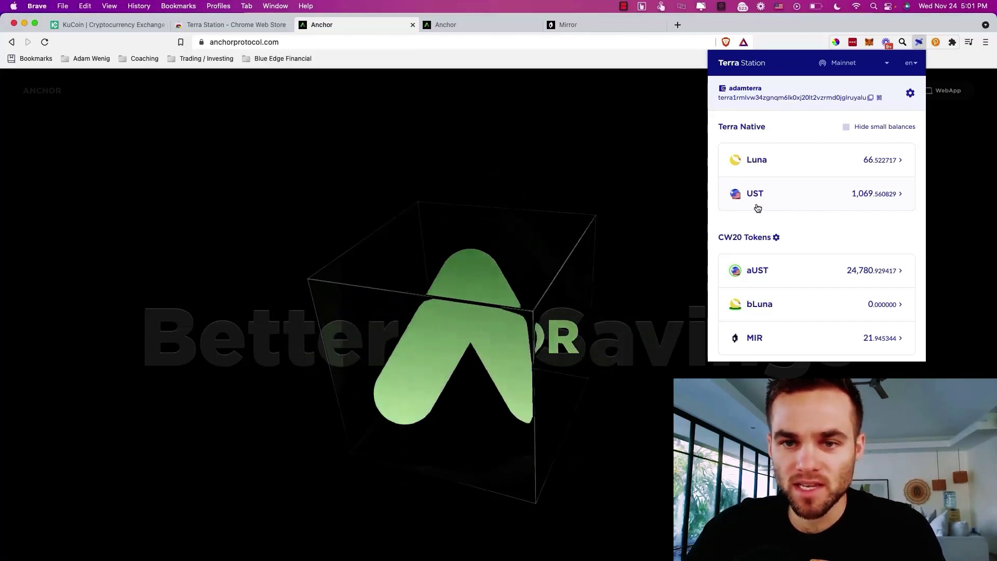
click(611, 159)
- Sketch the $1000 split with a circled $500 going to Anchor on the reMarkable whiteboard
key(super+Tab)
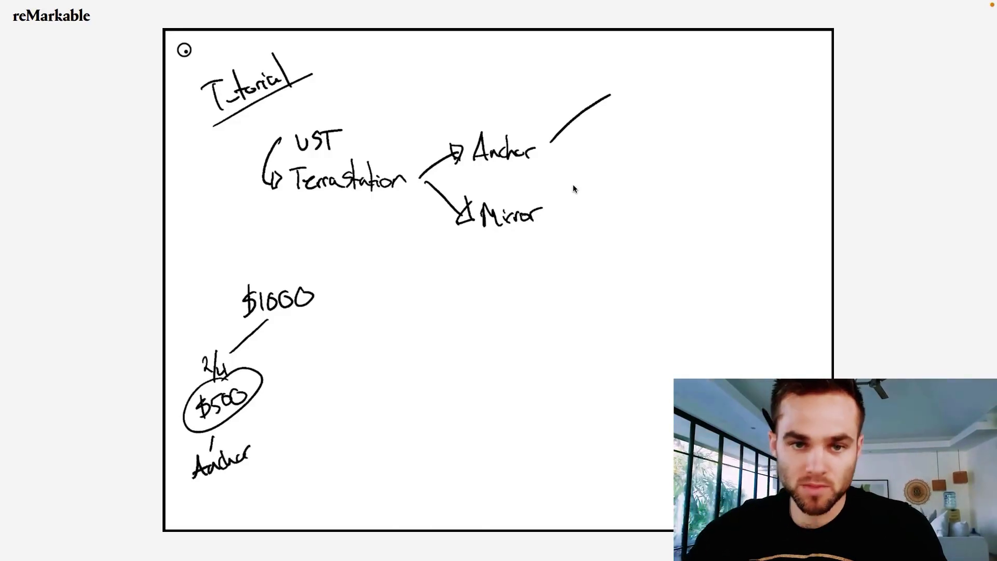
key(ctrl+Left)
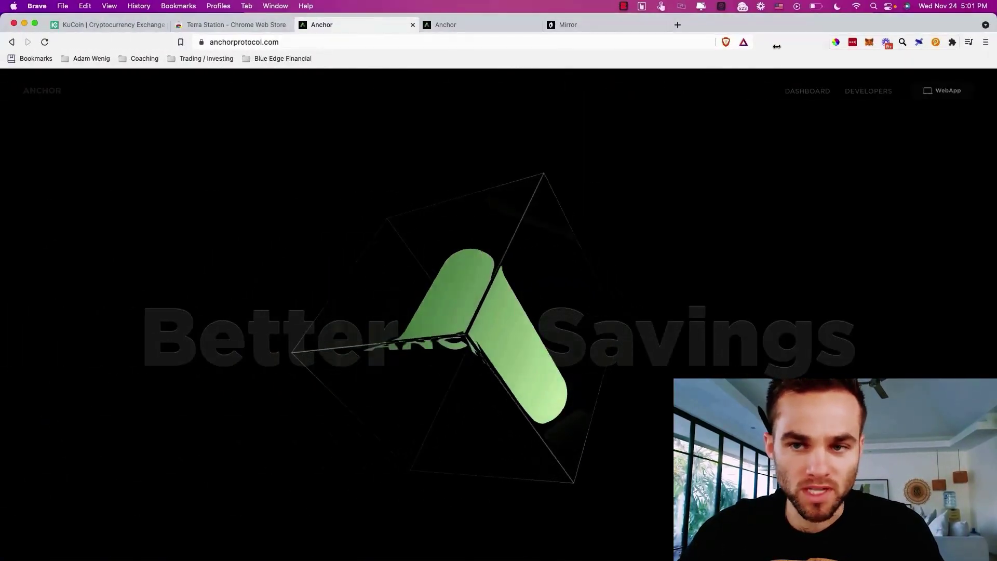
- Switch to the app.anchorprotocol.com dashboard and open Earn, showing the 19.5% deposit APY
click(485, 27)
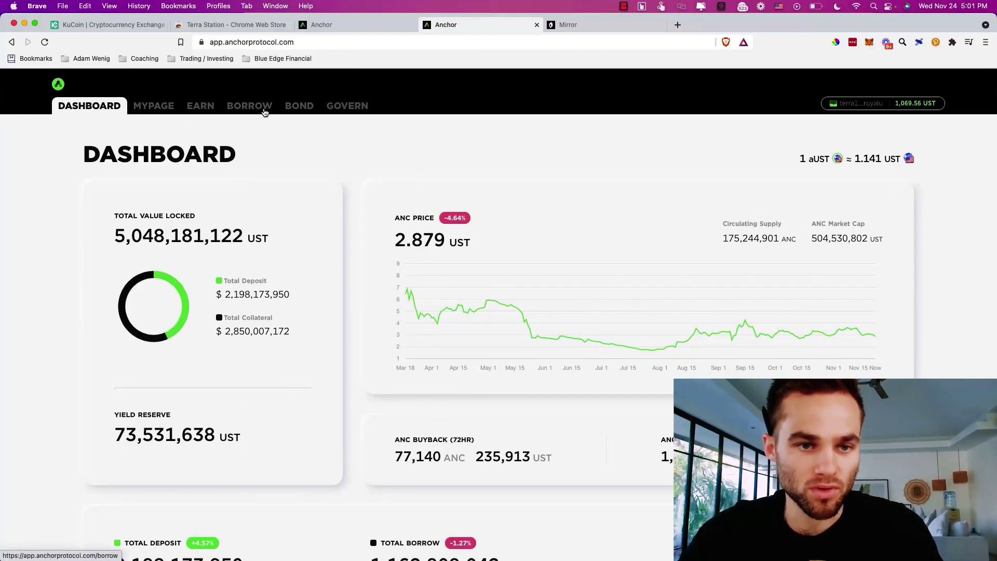
click(199, 107)
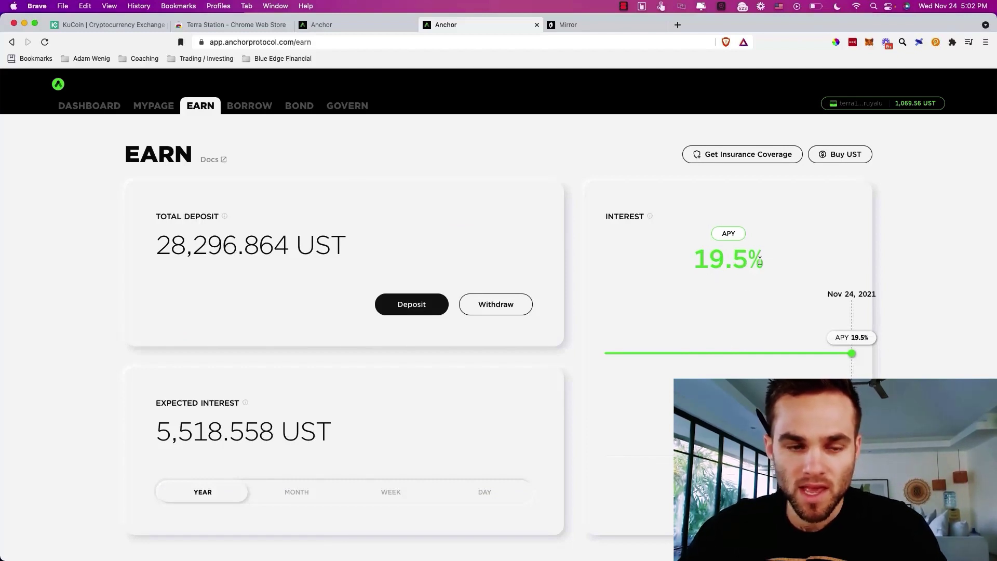
- Deposit 500 UST into Anchor Earn, sign it in Terra Station, and receive 437.874048 aUST
click(433, 304)
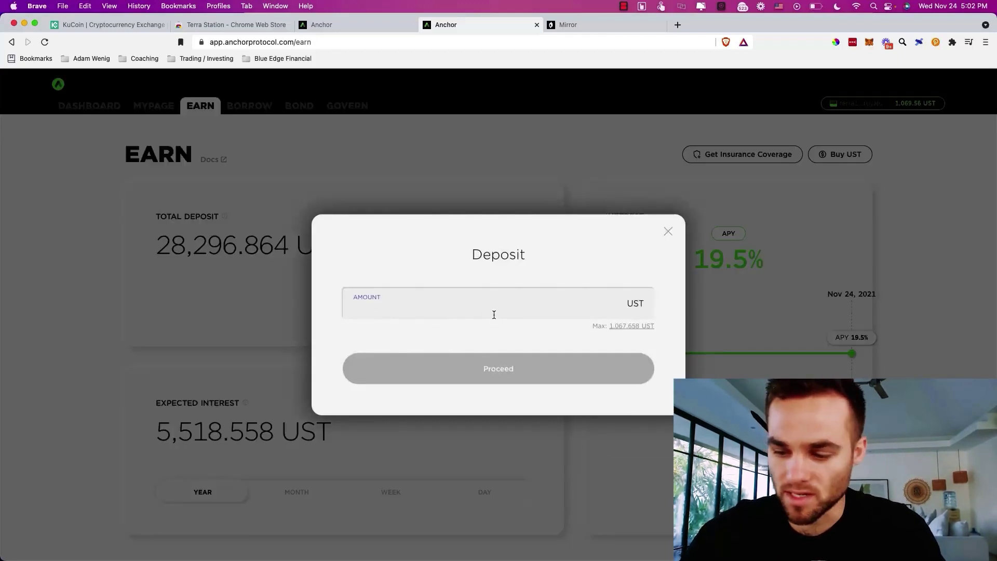
text(500)
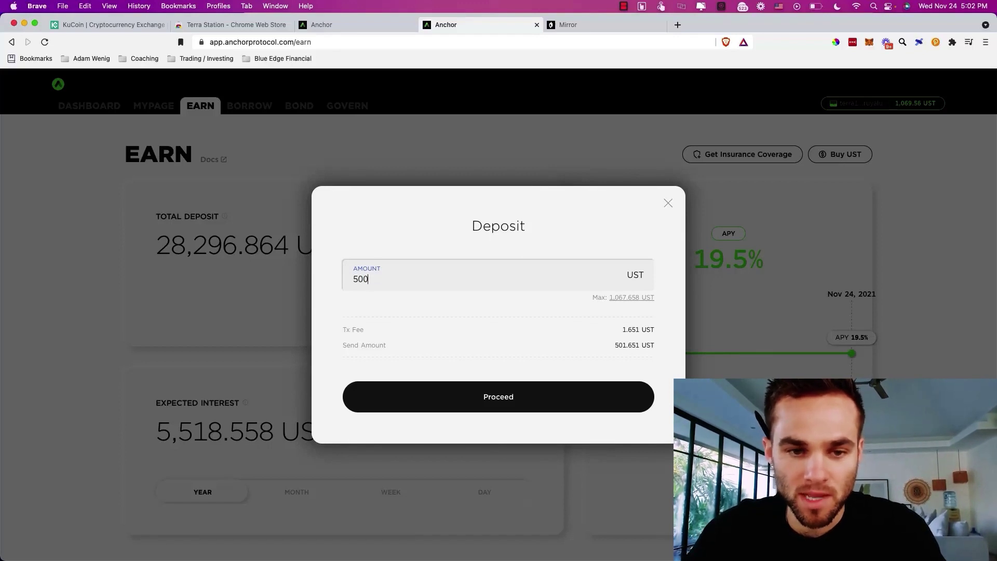
click(525, 404)
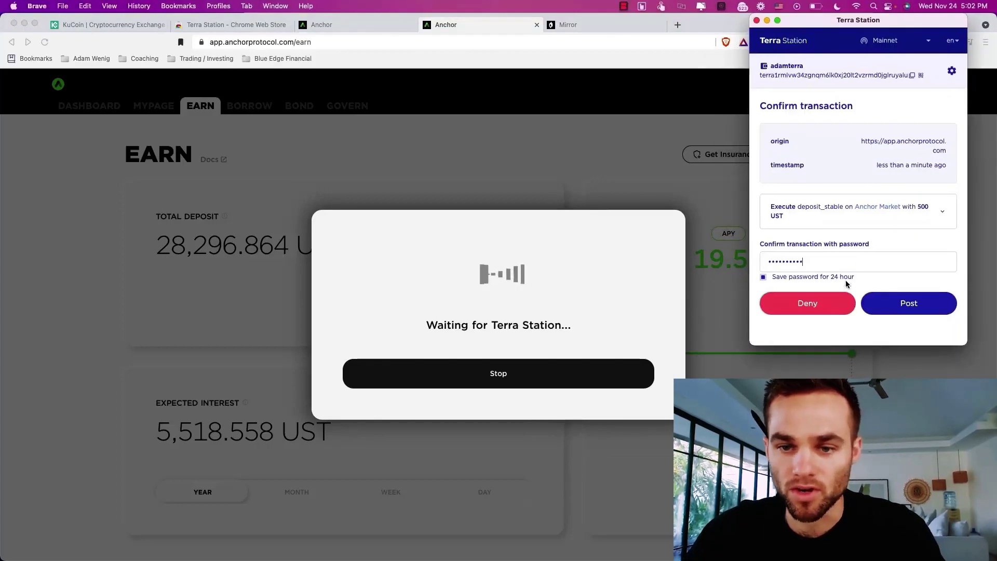
click(911, 310)
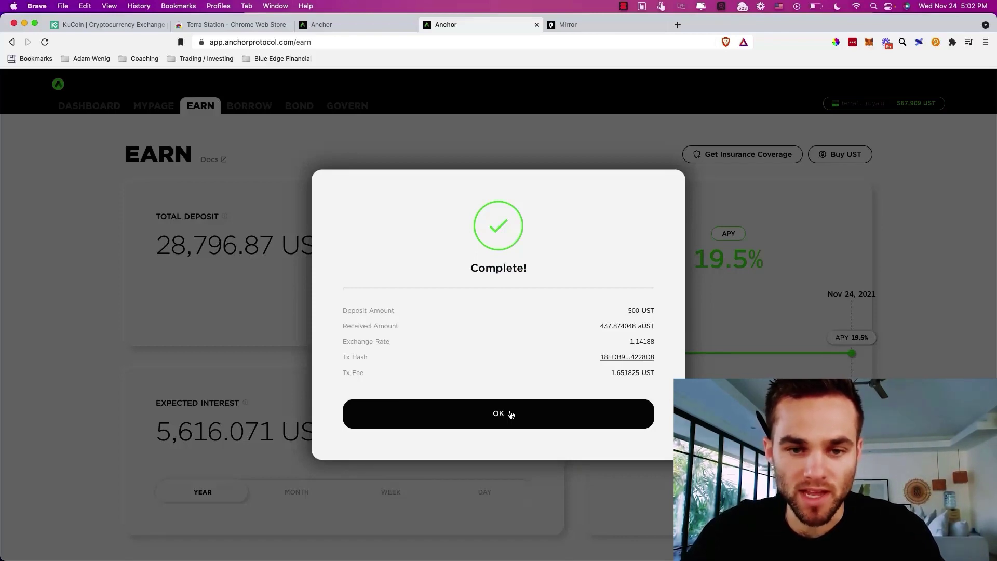
click(512, 414)
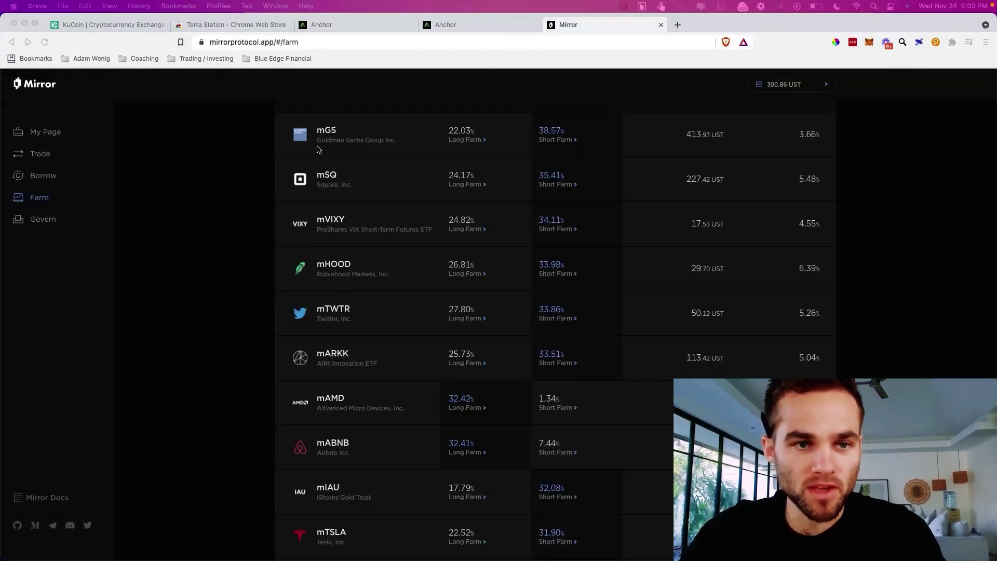
- Go from My Page to Trade to the Farm list, e.g. mGS long 22.03%, short 38.55%
scroll(236, 119, up, 4)
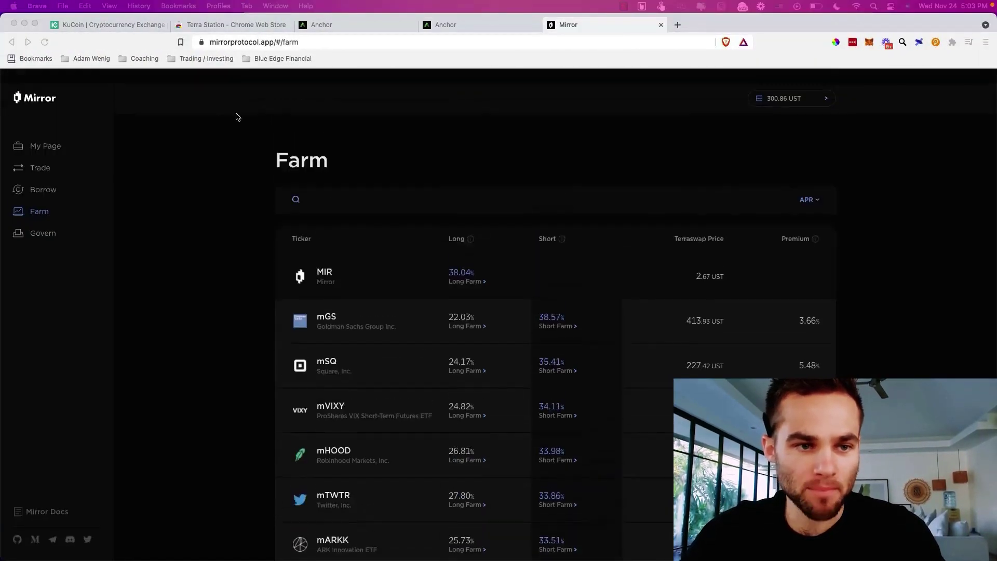
click(57, 138)
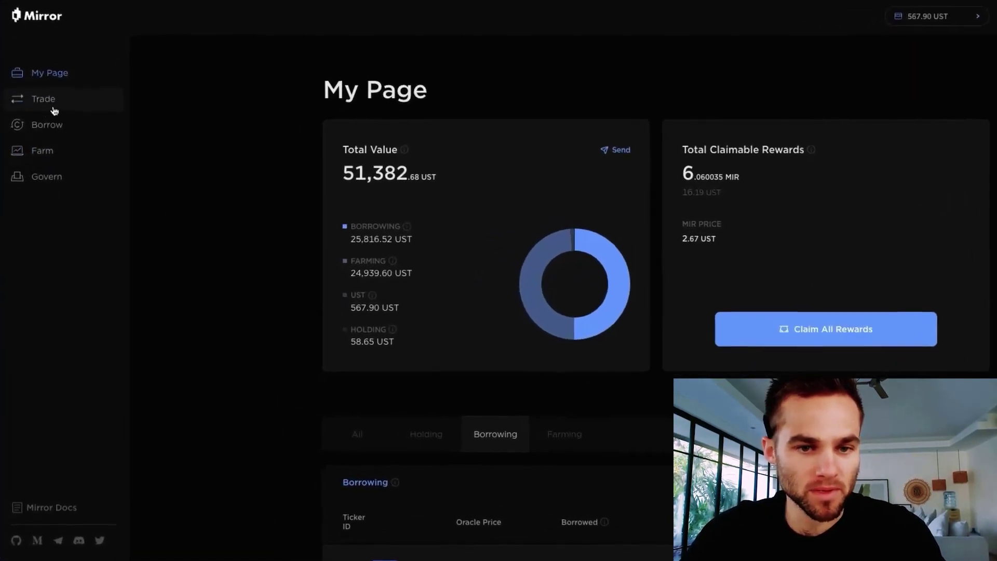
click(58, 106)
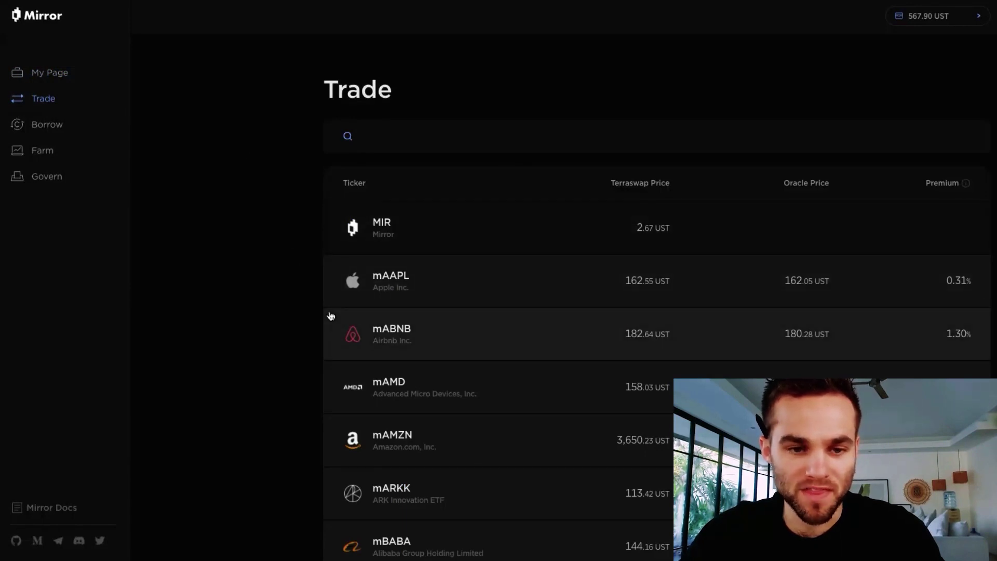
scroll(331, 316, down, 2)
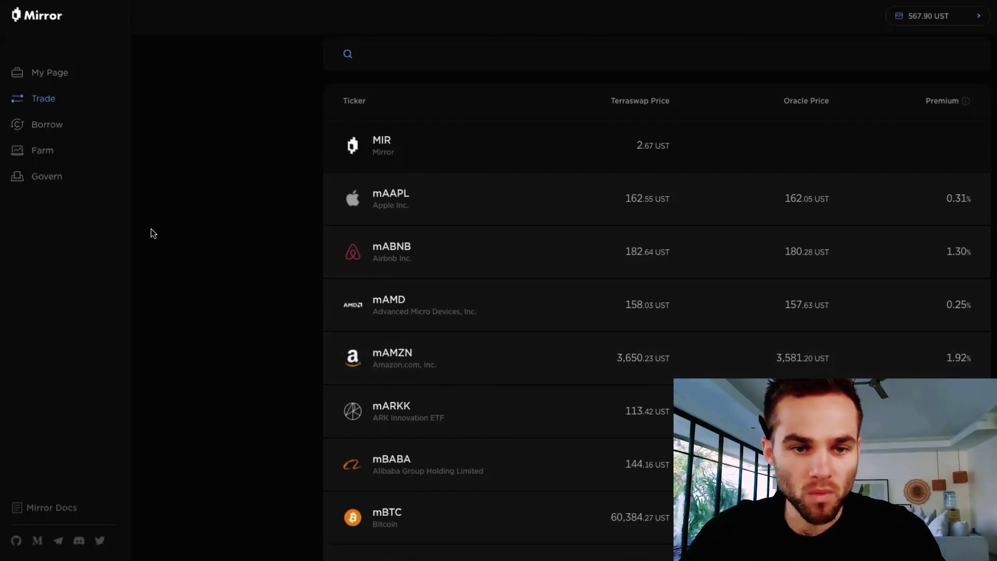
click(53, 155)
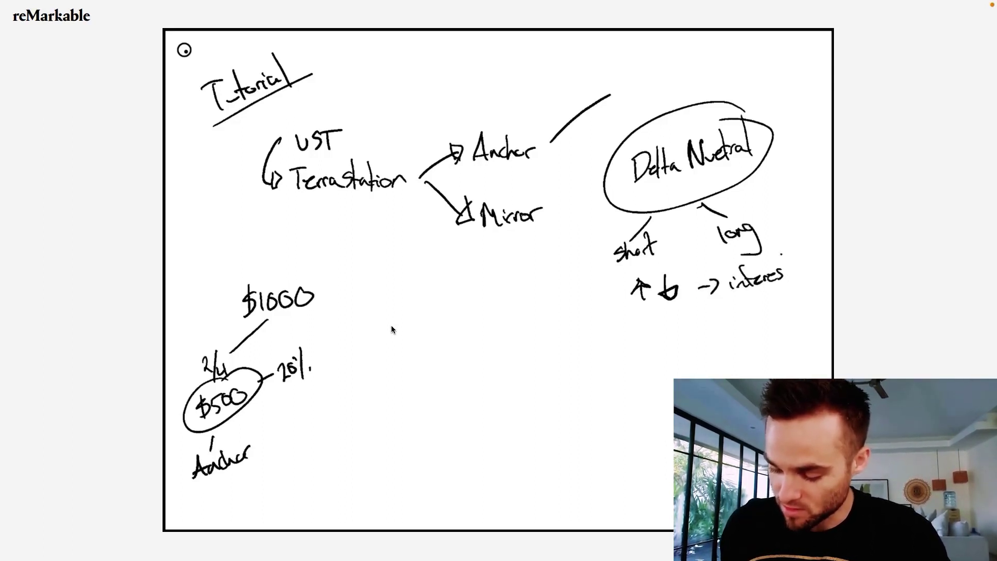
key(super+Tab)
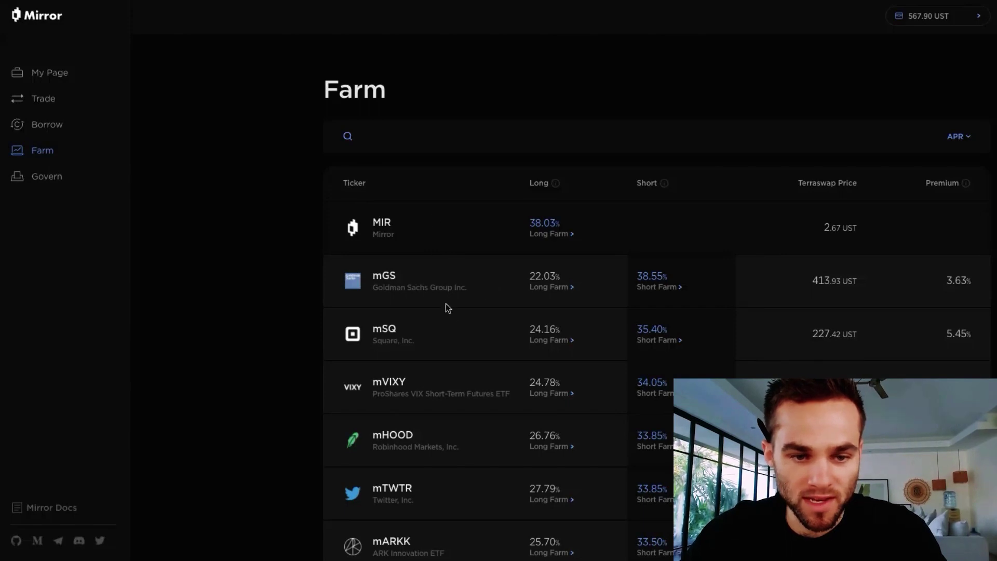
- Open the mARKK short farm from the Farm list
scroll(470, 383, down, 1)
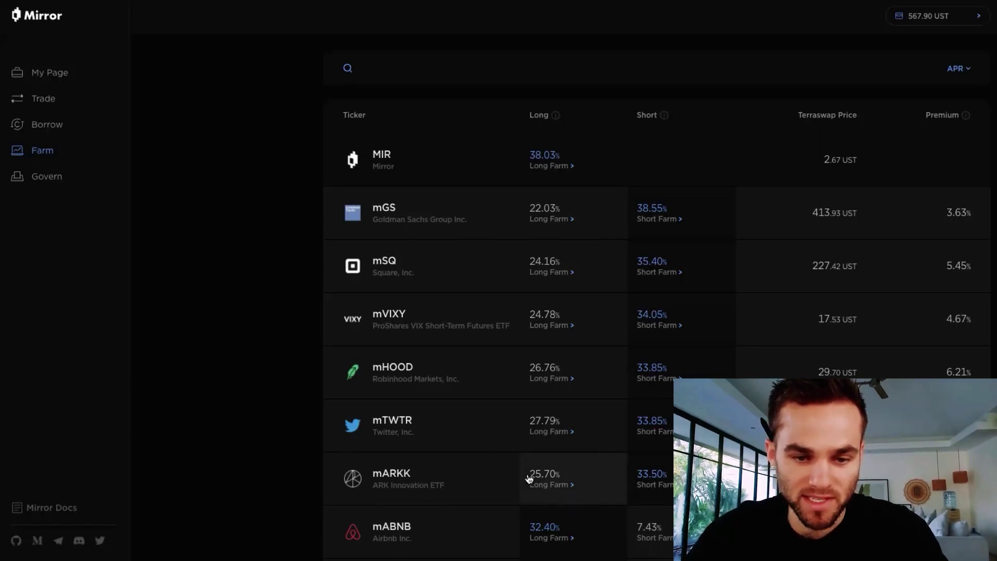
click(658, 491)
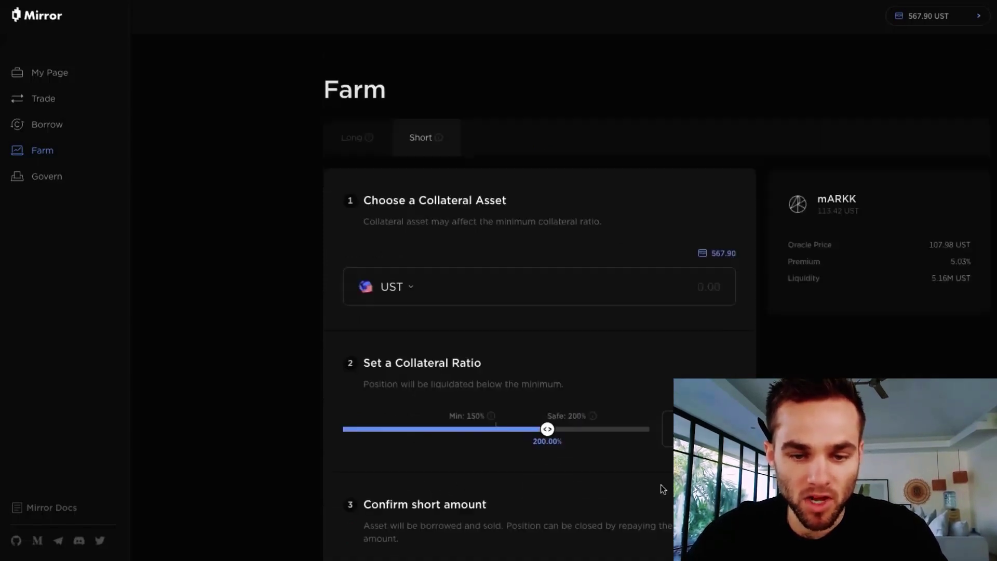
key(alt+Left)
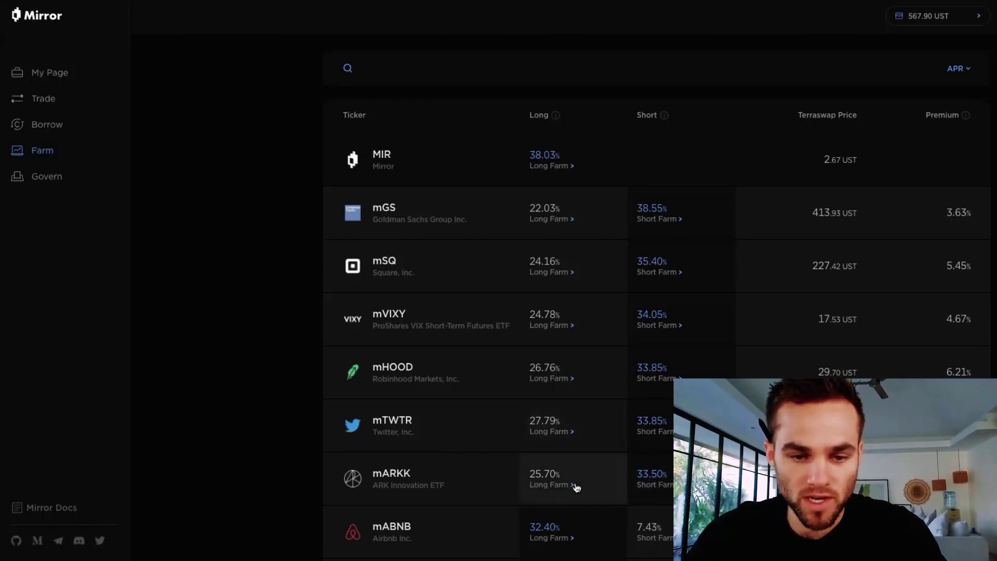
click(657, 488)
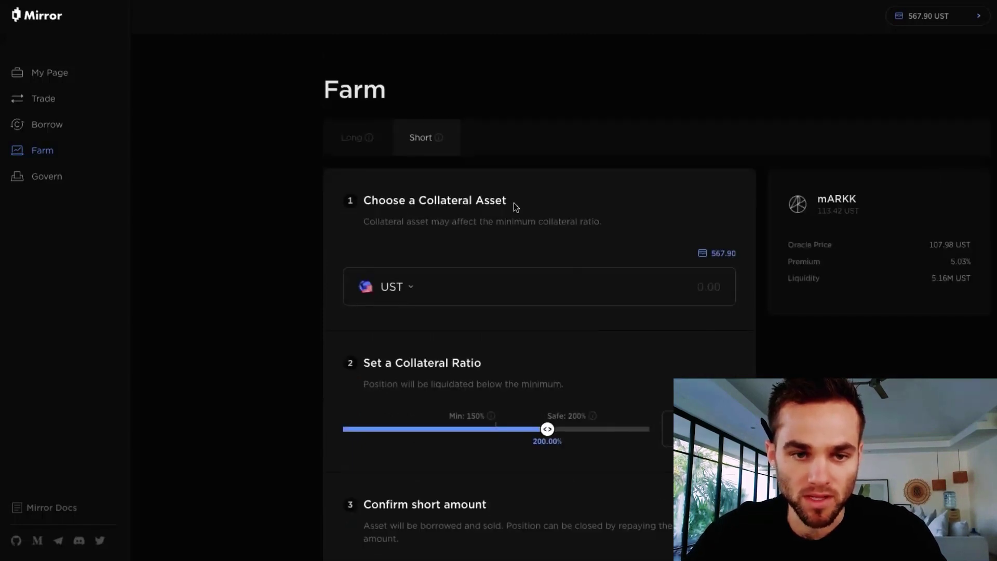
- Choose aUST as the collateral asset for the mARKK short farm
scroll(564, 286, down, 1)
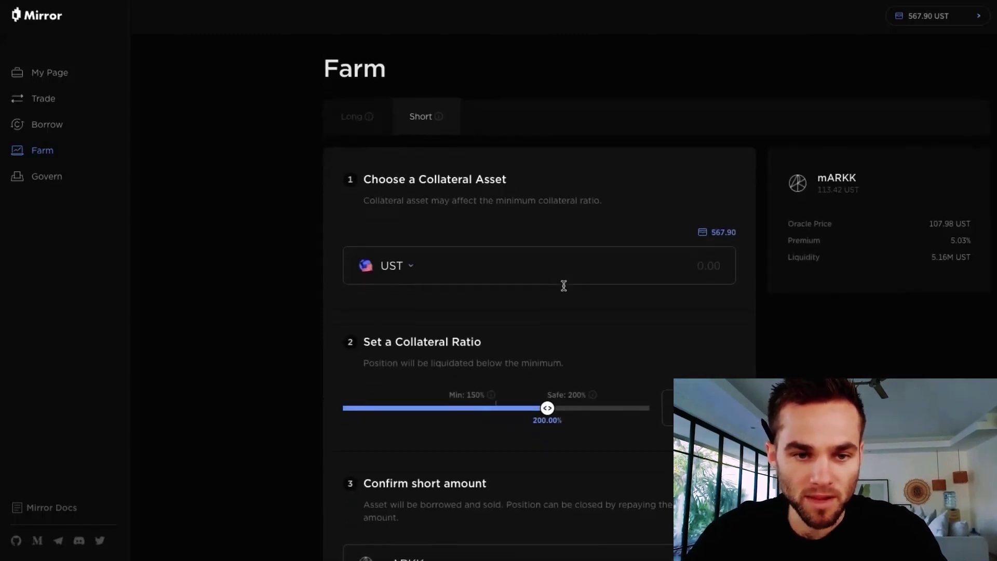
scroll(564, 285, down, 1)
scroll(557, 272, down, 1)
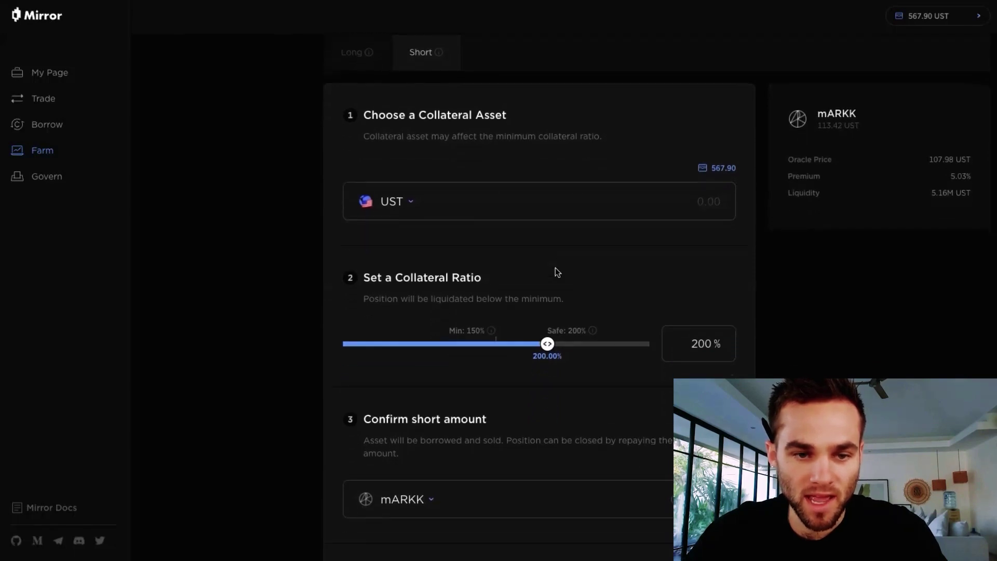
click(408, 201)
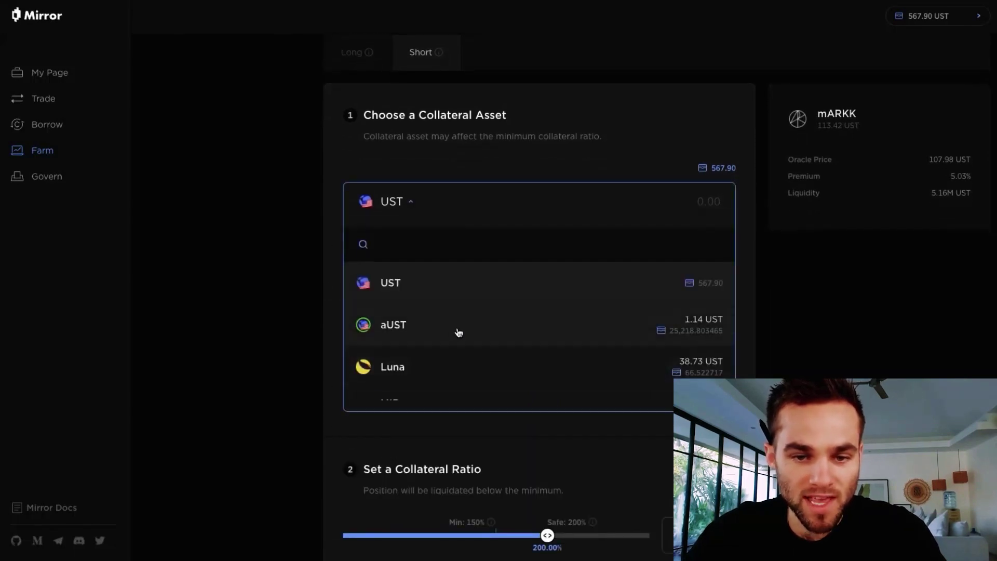
click(389, 327)
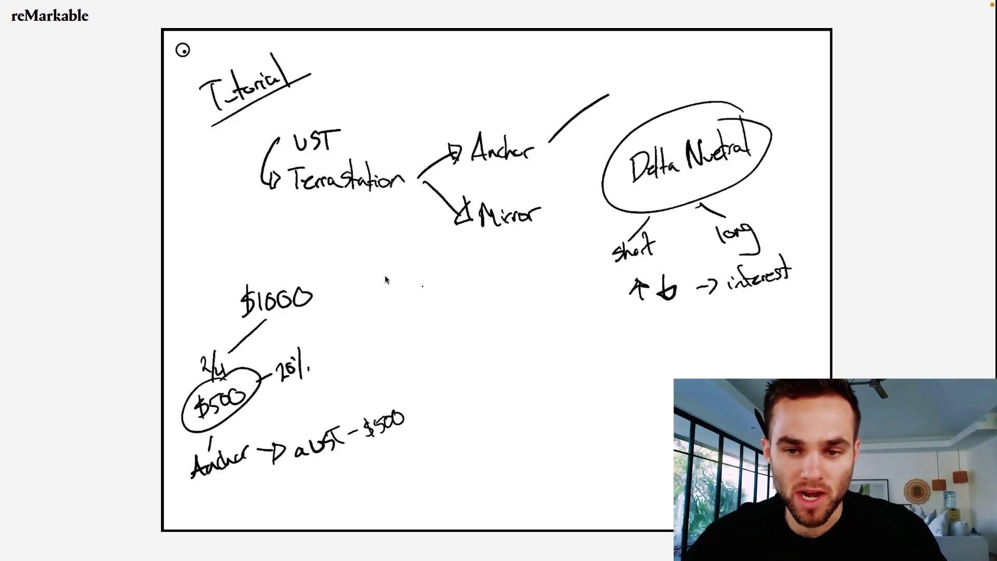
key(super+Tab)
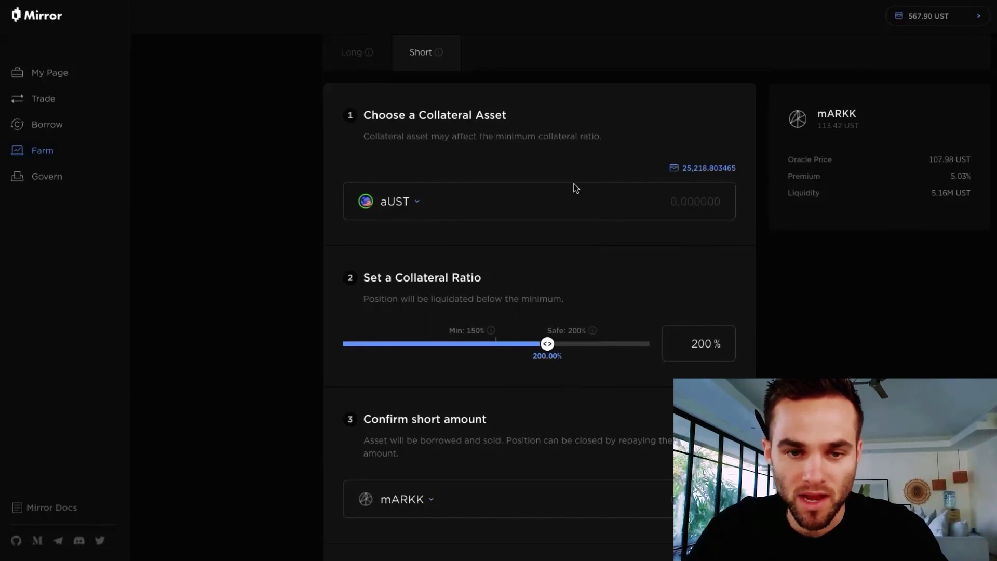
- Enter 500 aUST as collateral for the mARKK short, keeping the 200% ratio
click(696, 210)
text(500)
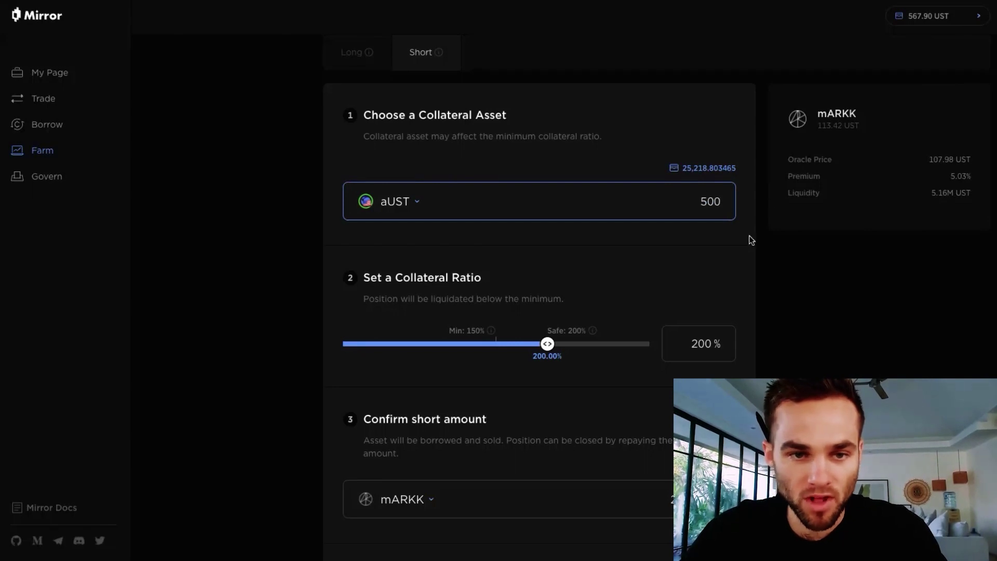
click(728, 258)
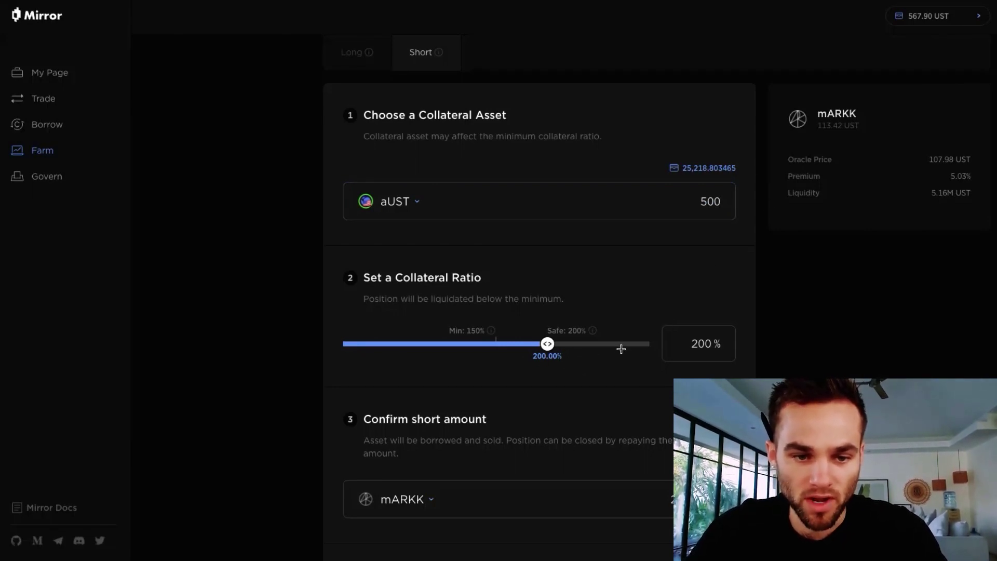
scroll(621, 348, down, 2)
- Review the 2.642997 mARKK shorted, the 299.77 UST returned and the two-week lock note
click(654, 395)
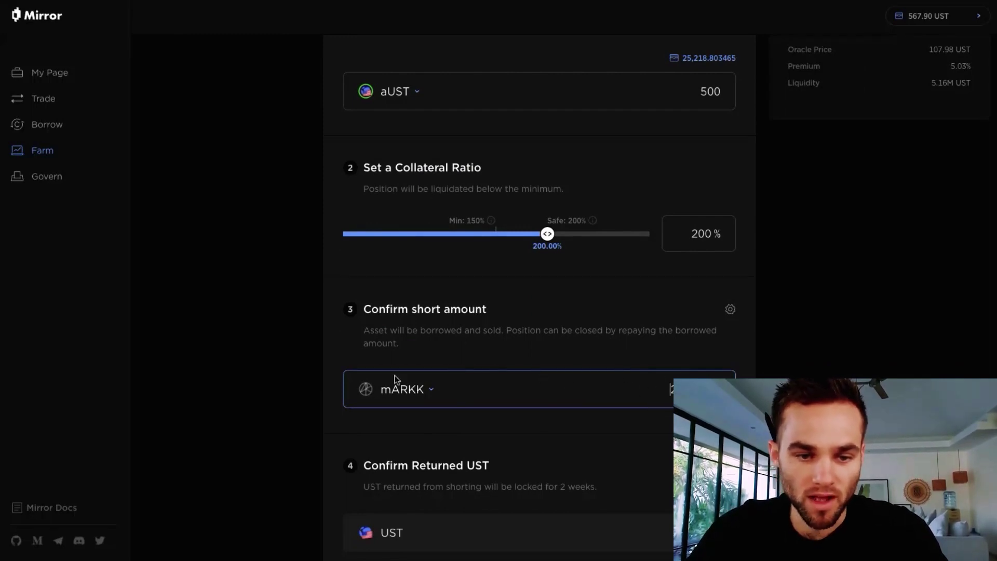
scroll(528, 423, down, 1)
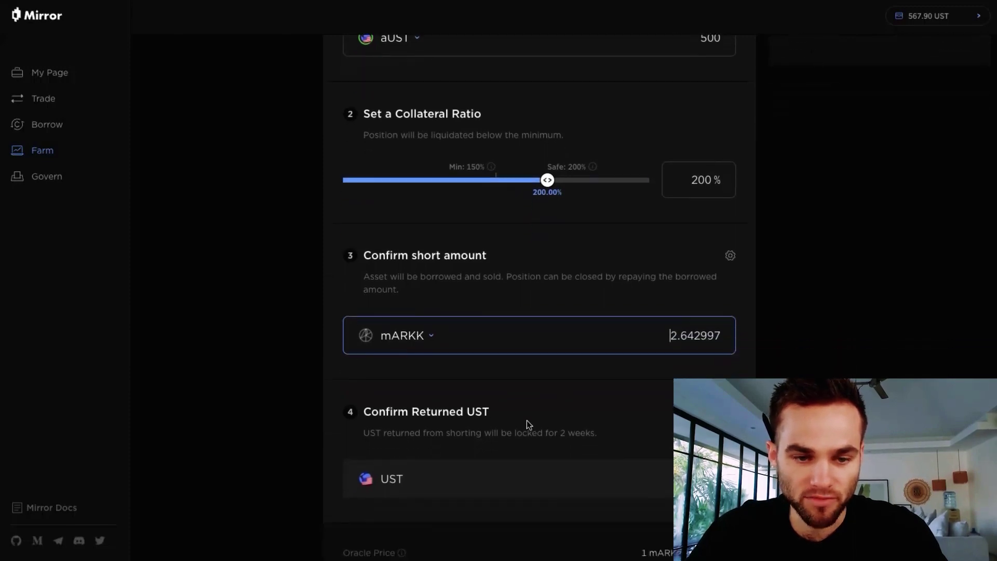
scroll(526, 421, down, 1)
scroll(526, 421, up, 1)
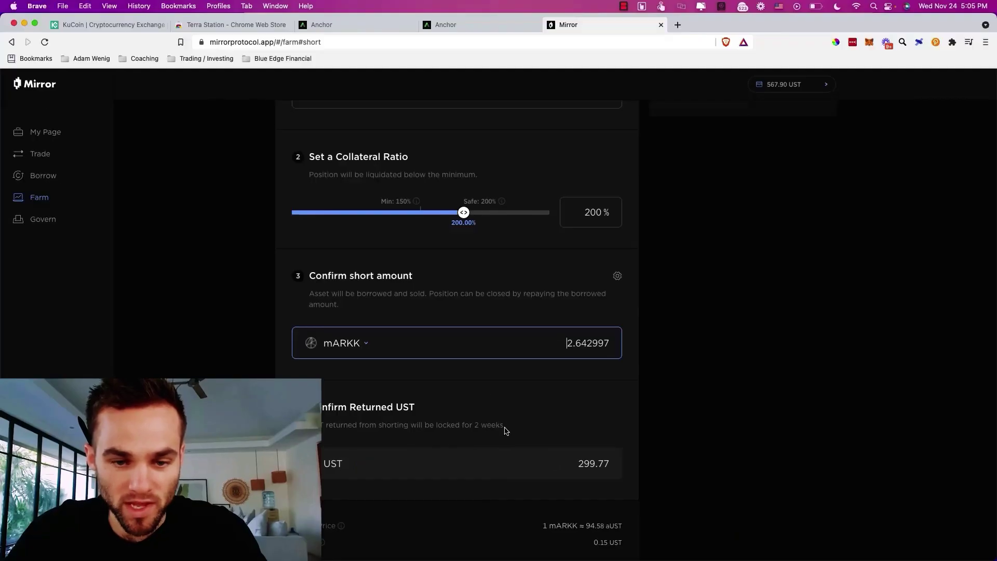
drag(599, 427, 563, 430)
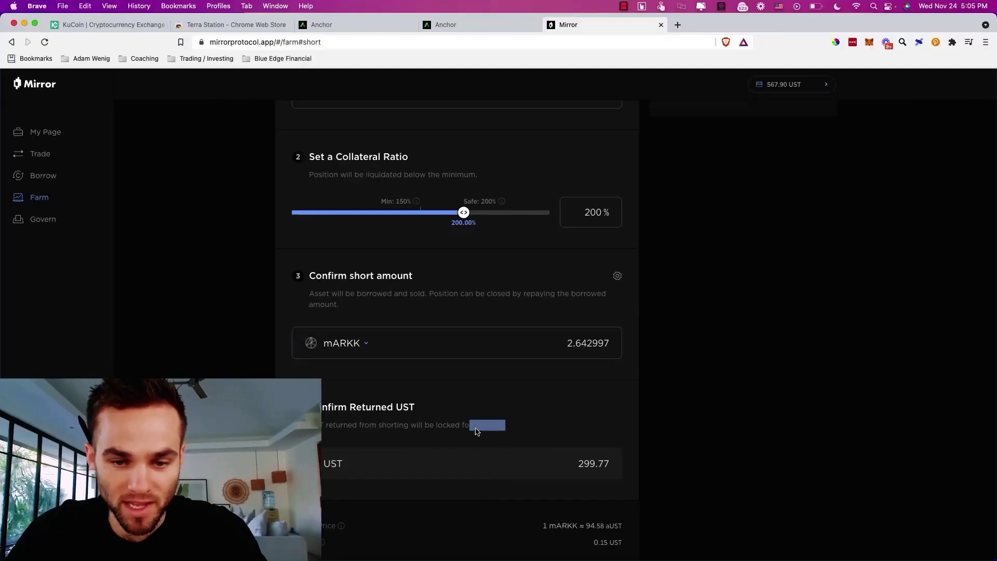
double_click(594, 464)
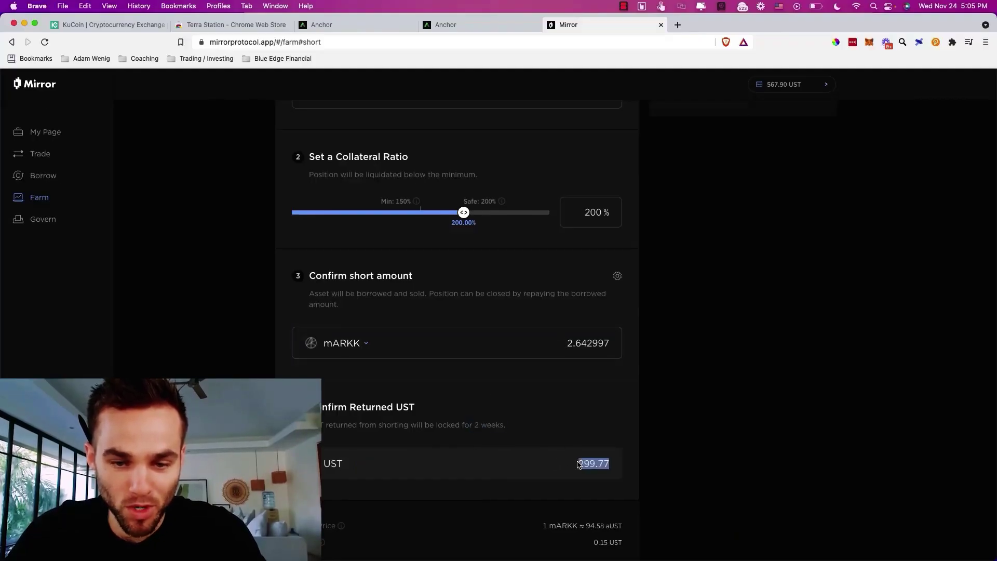
click(605, 477)
scroll(604, 477, down, 3)
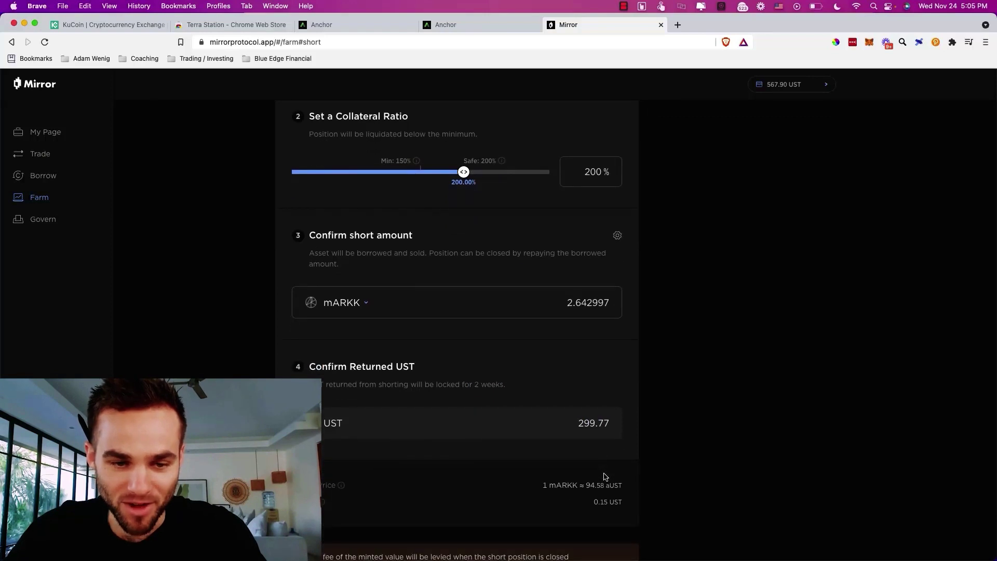
scroll(604, 476, up, 2)
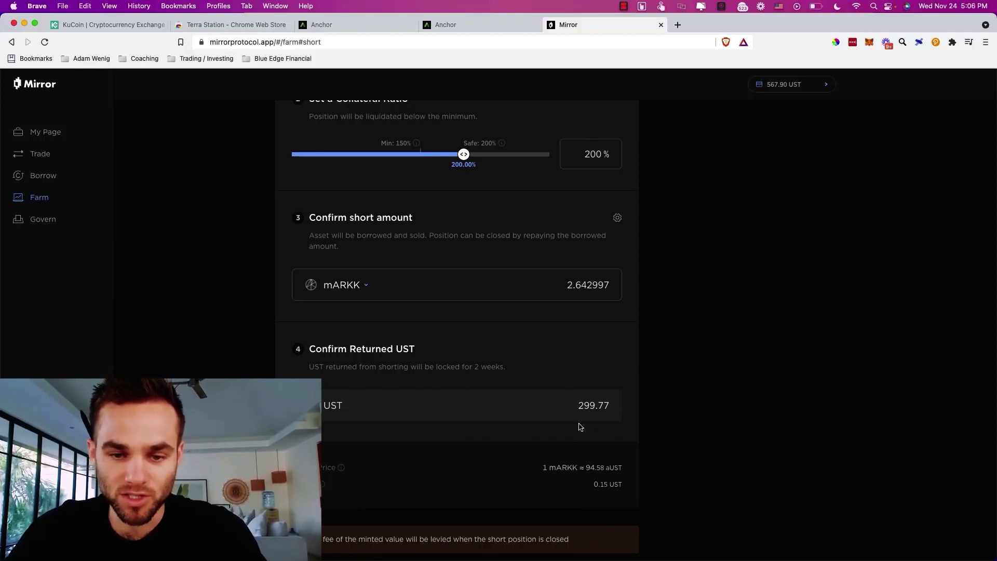
scroll(579, 422, down, 3)
scroll(580, 427, down, 1)
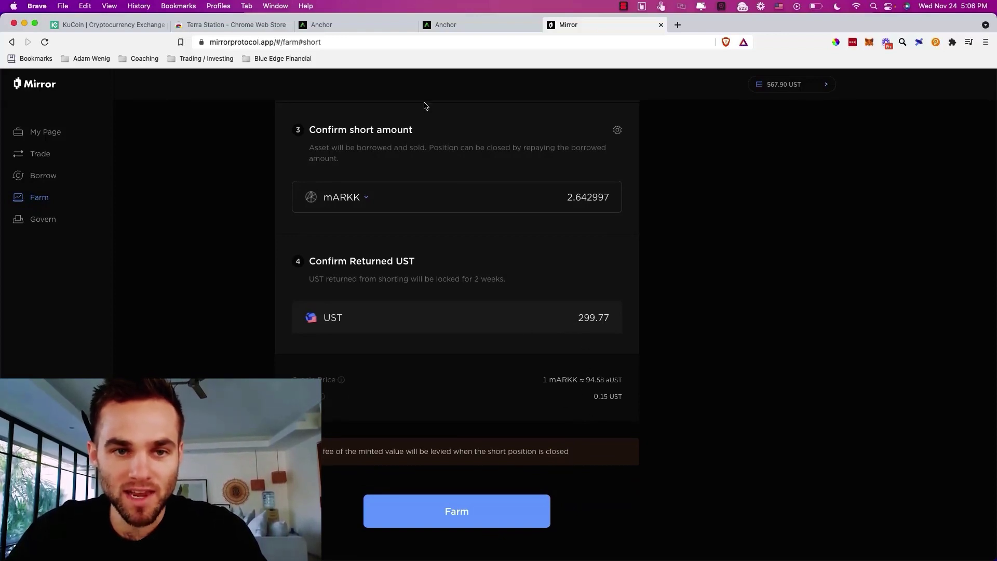
click(366, 24)
- Open Anchor's EARN deposit form with its 566.006 UST maximum, then close it without depositing
click(474, 26)
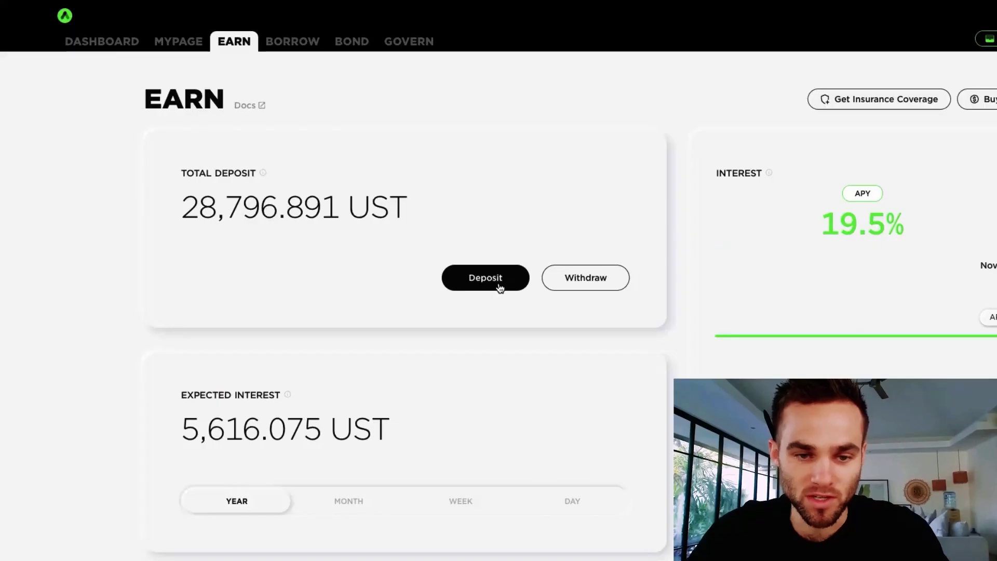
click(426, 310)
click(563, 279)
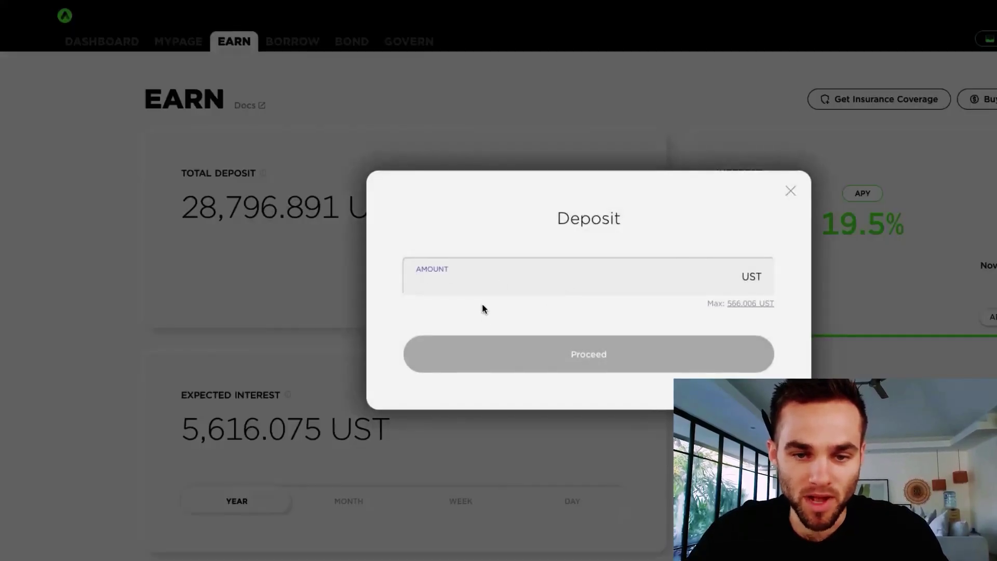
click(798, 201)
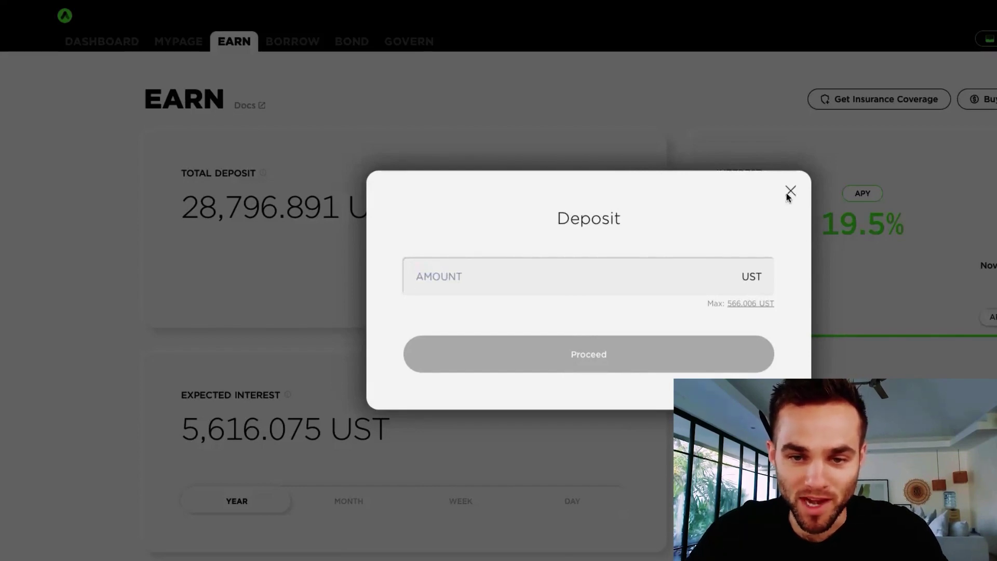
click(789, 188)
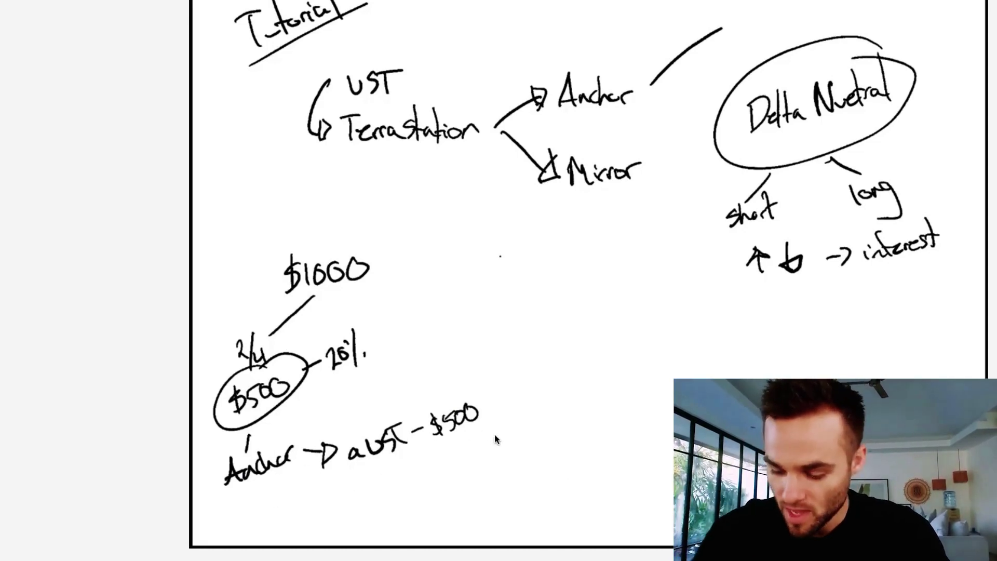
- Box the $500 aUST amount and draw an arrow from it labelled 'short'
mouse_move(420, 407)
mouse_down()
mouse_move(431, 448)
mouse_move(413, 408)
mouse_up()
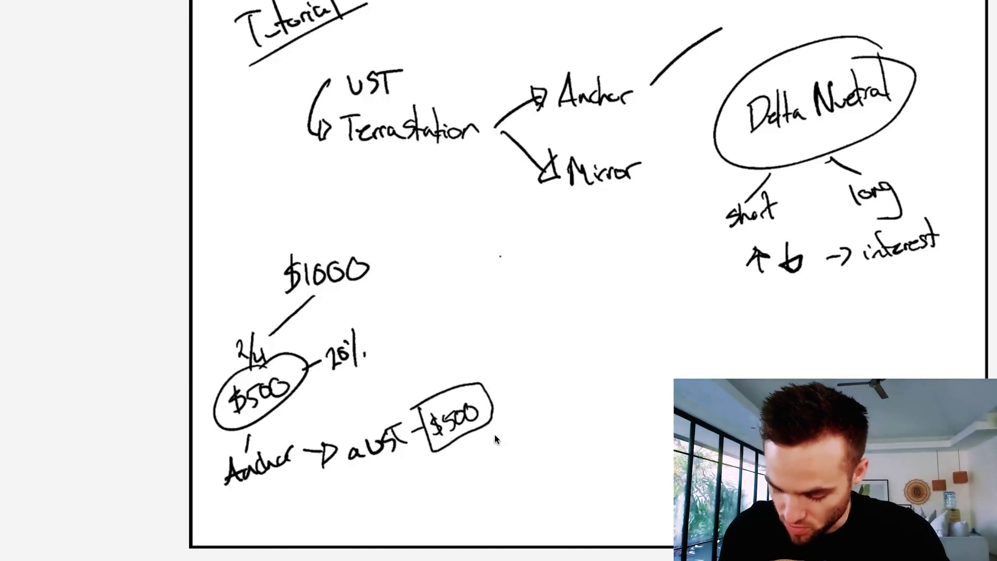
mouse_move(467, 374)
mouse_down()
mouse_move(516, 304)
mouse_move(535, 306)
mouse_move(544, 290)
mouse_move(598, 275)
mouse_up()
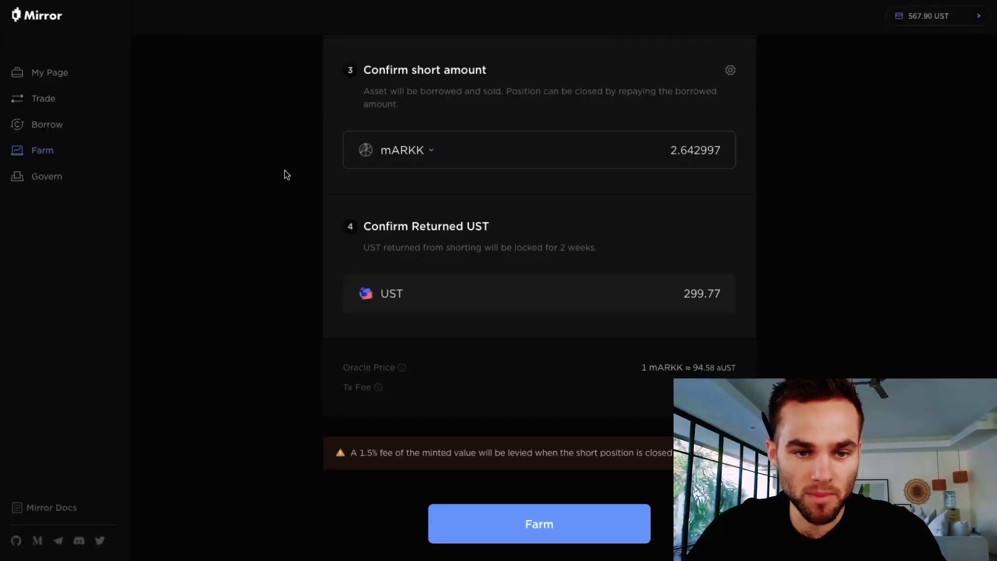
- Submit the mARKK short farm and approve the aUST transaction with the wallet password in Terra Station
click(549, 522)
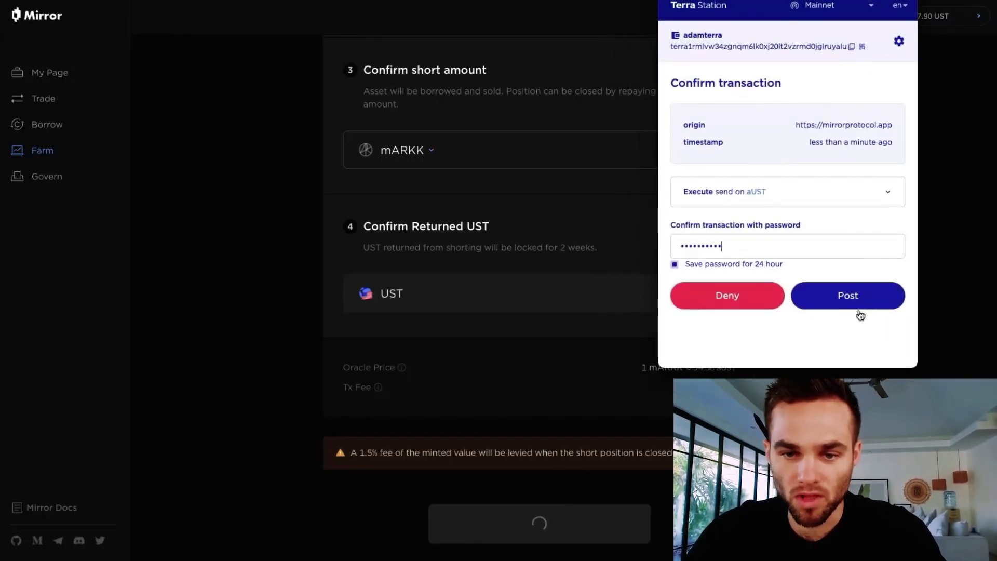
click(847, 297)
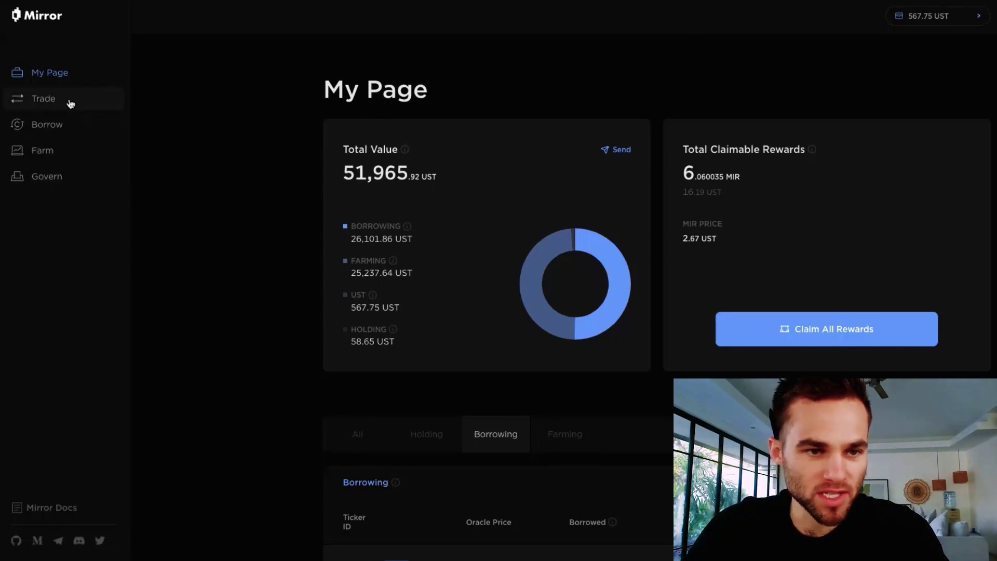
- Open the mARKK long farm form from the Farm list
click(47, 154)
scroll(494, 371, down, 7)
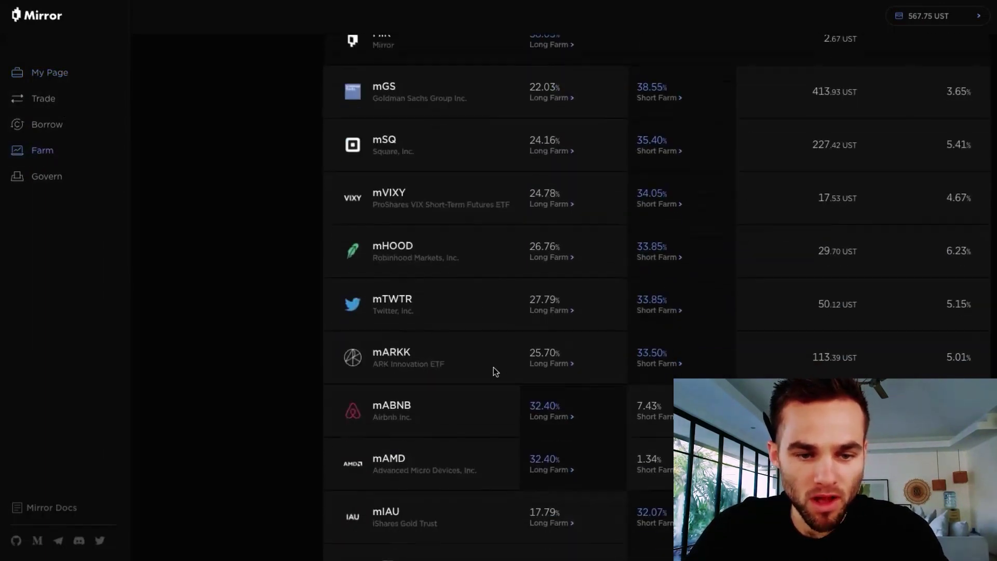
scroll(493, 366, up, 1)
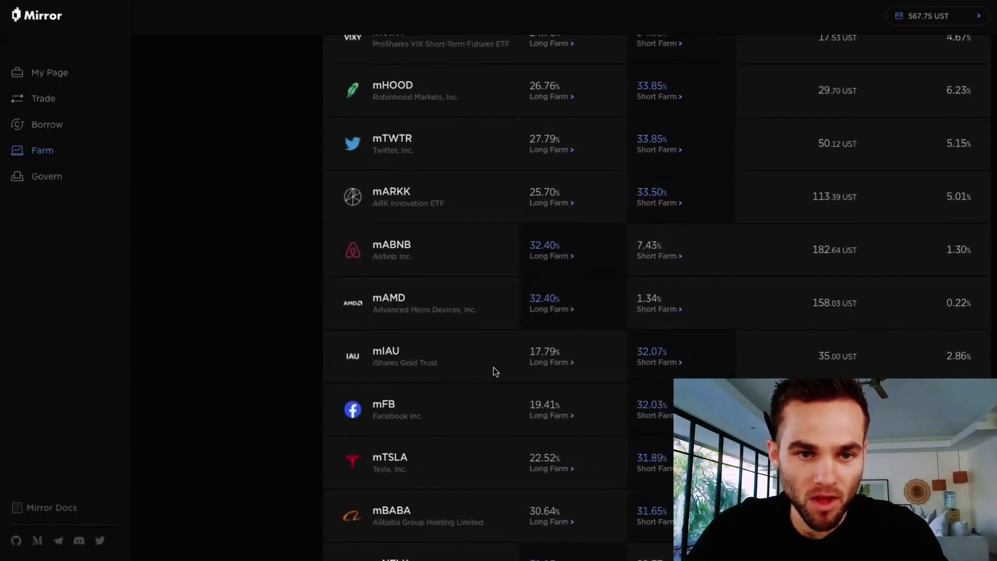
click(564, 213)
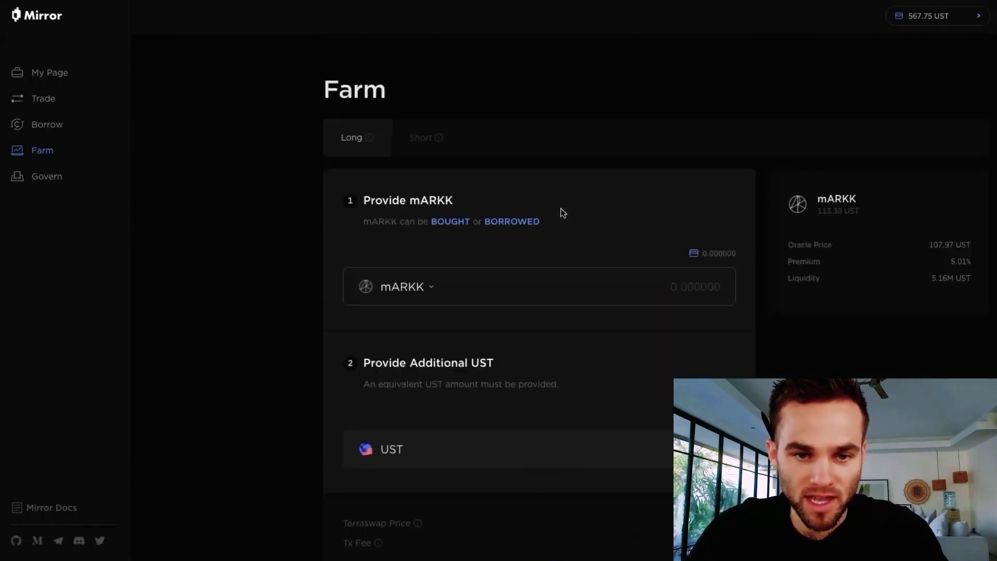
click(501, 285)
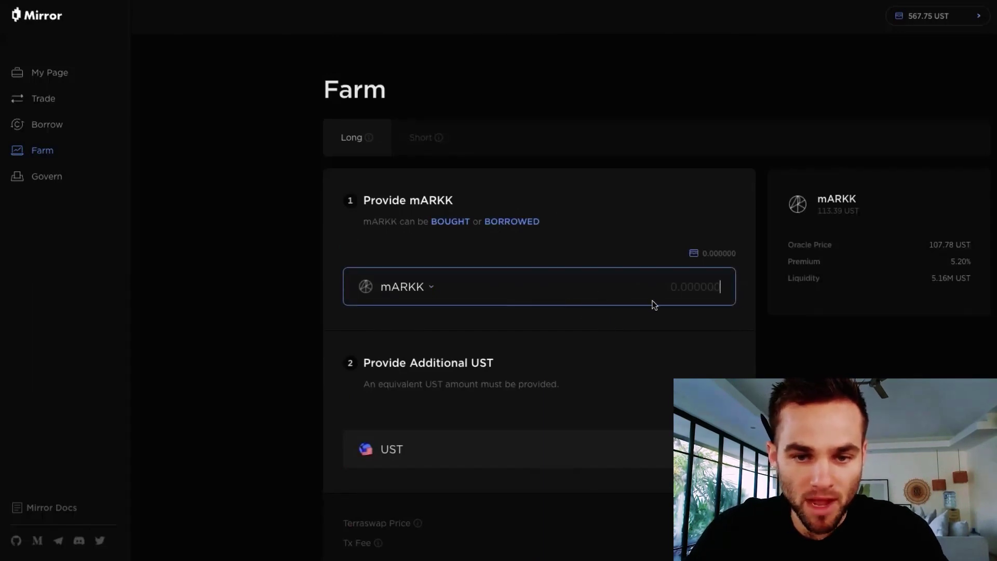
- Copy the 2.643734 mARKK borrowed from My Page and return to the Farm list
click(65, 75)
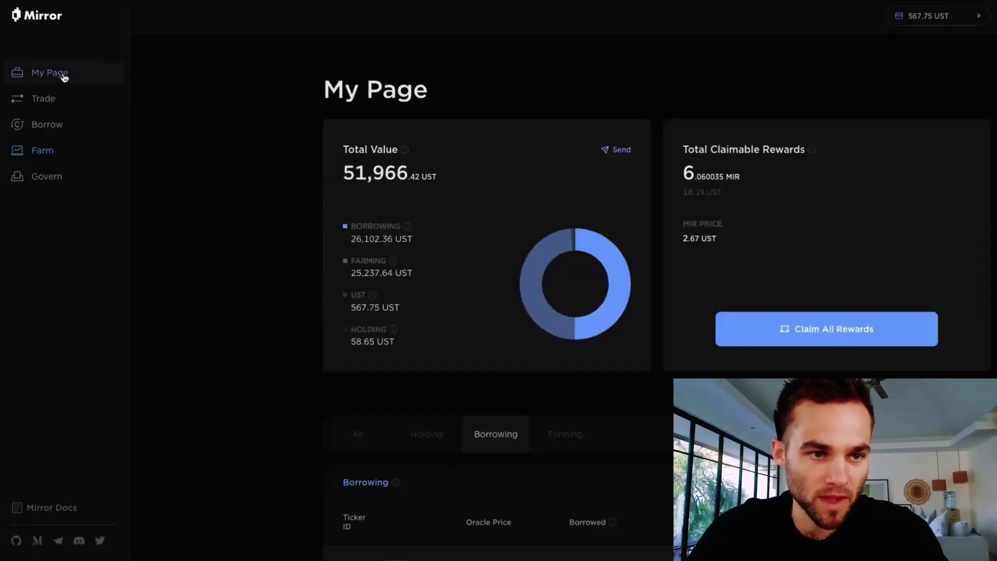
scroll(335, 353, down, 3)
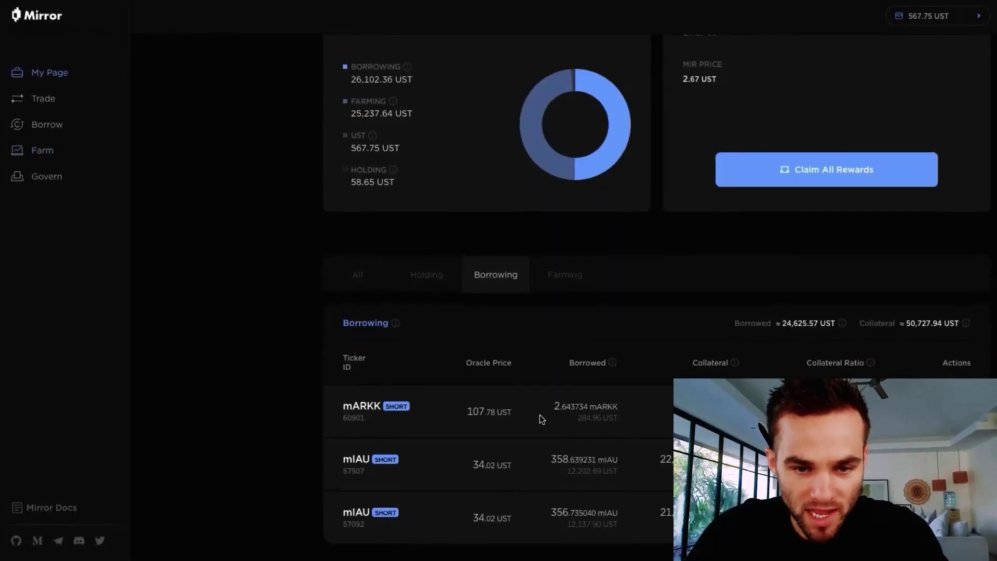
drag(553, 406, 587, 406)
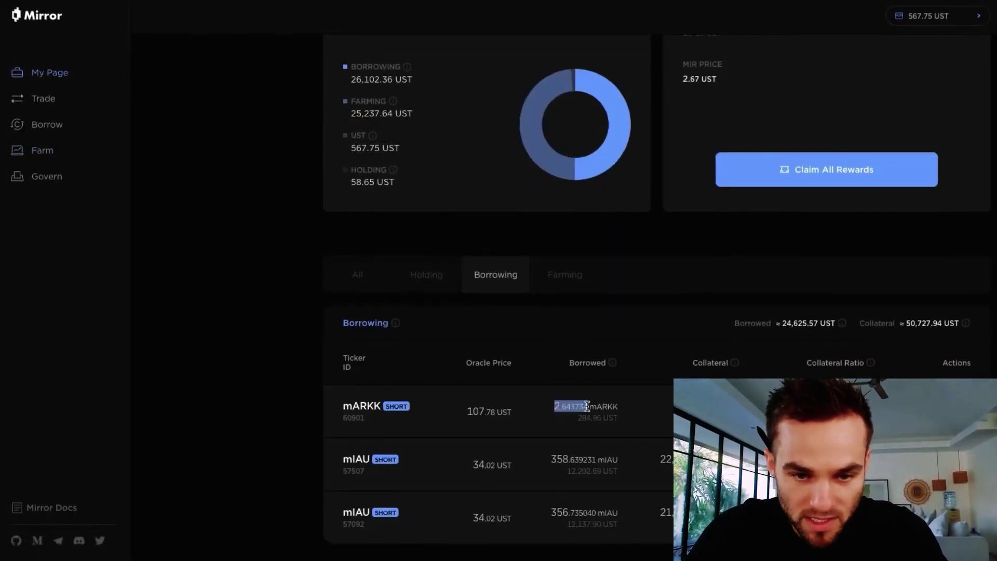
right_click(573, 405)
click(599, 410)
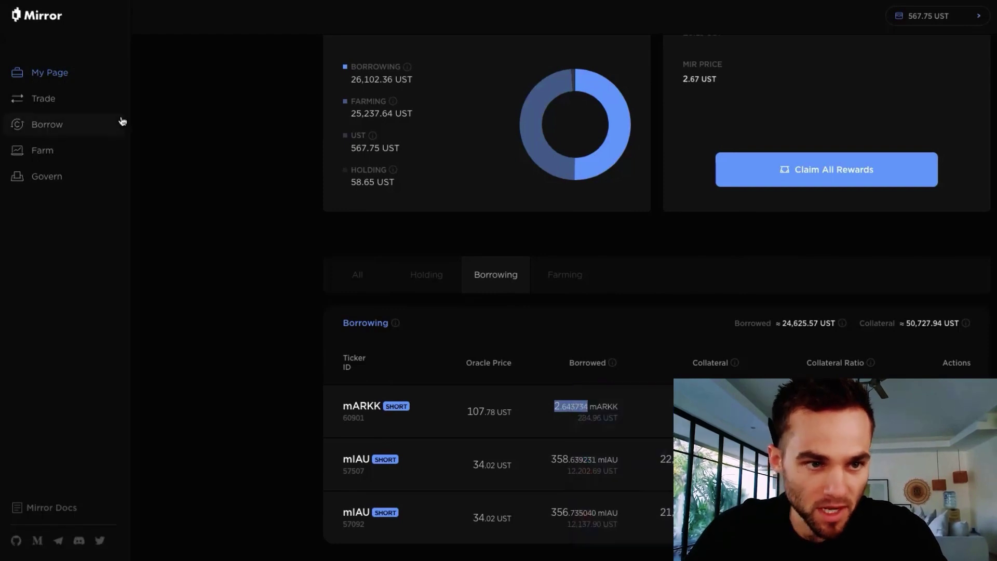
click(54, 151)
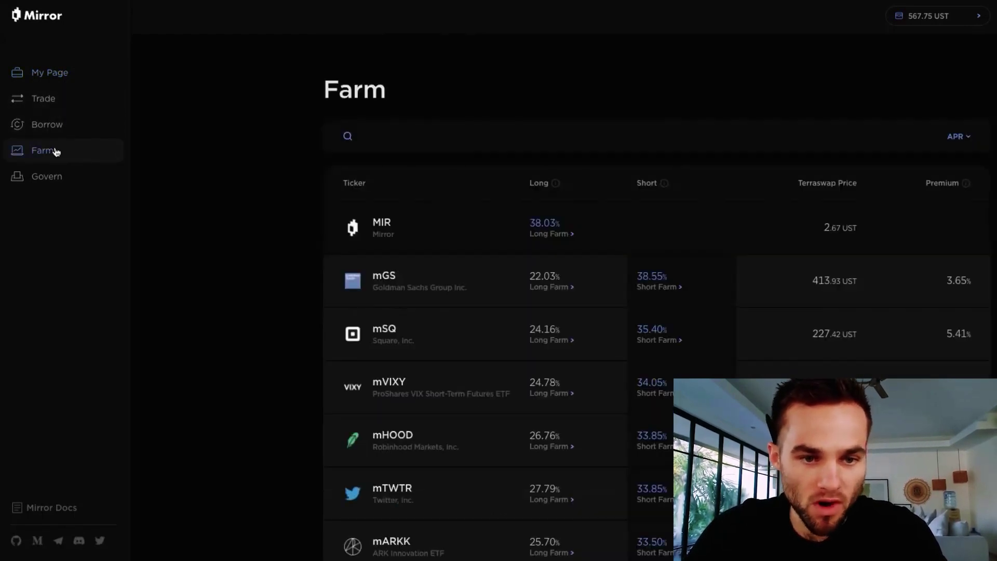
- Open the mARKK buy form on the Trade page and enter 250 UST to pay
scroll(514, 437, down, 2)
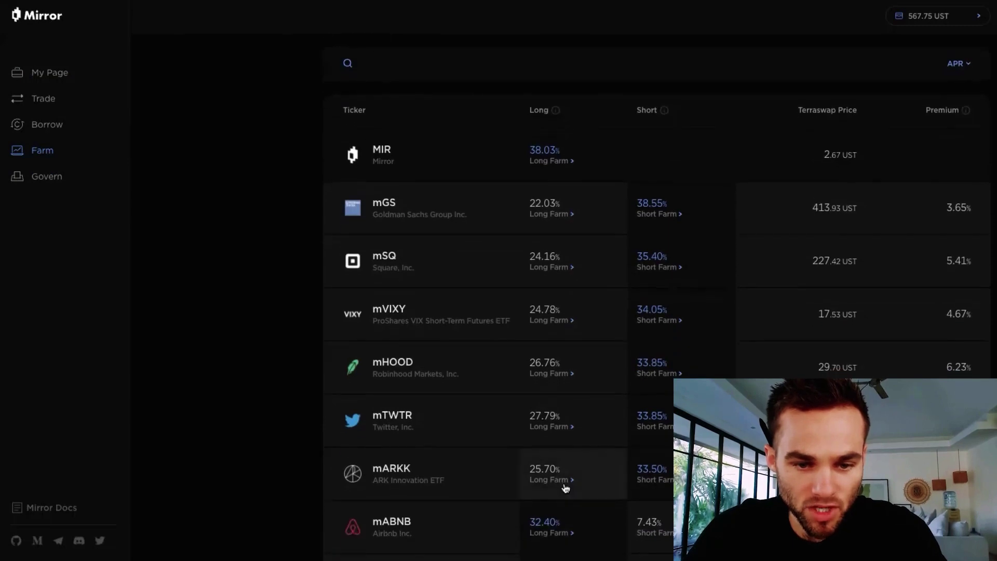
click(560, 484)
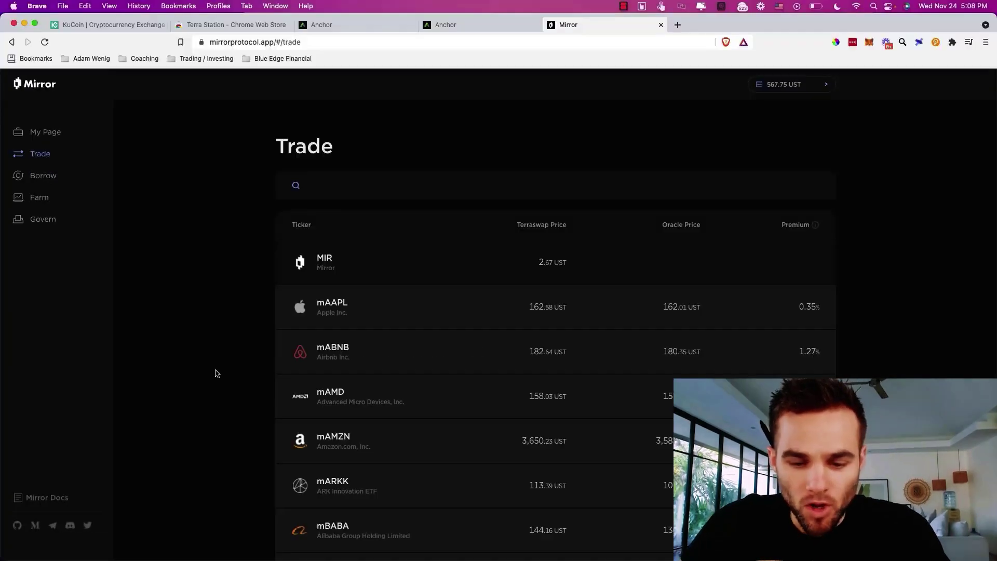
scroll(385, 432, down, 2)
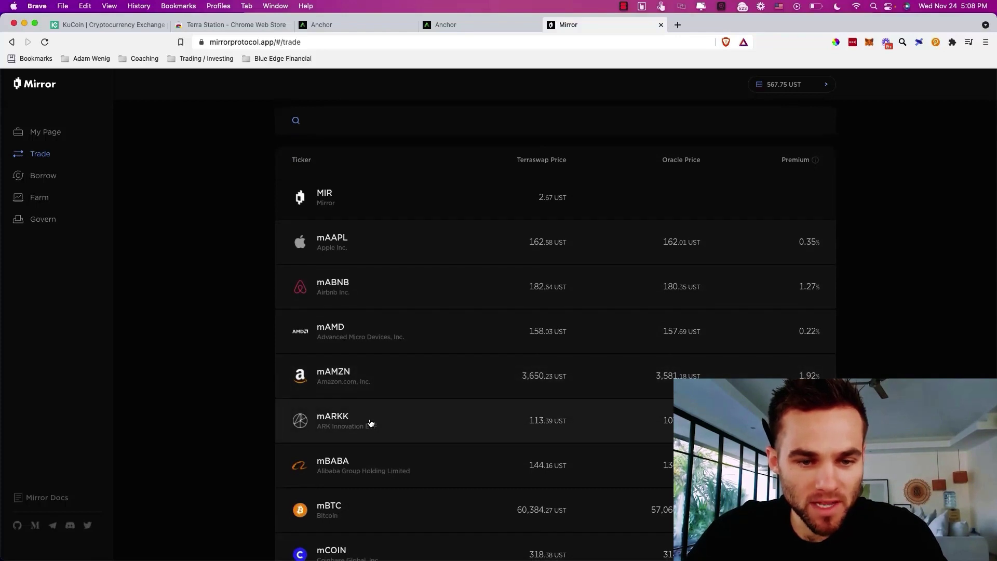
scroll(371, 423, down, 1)
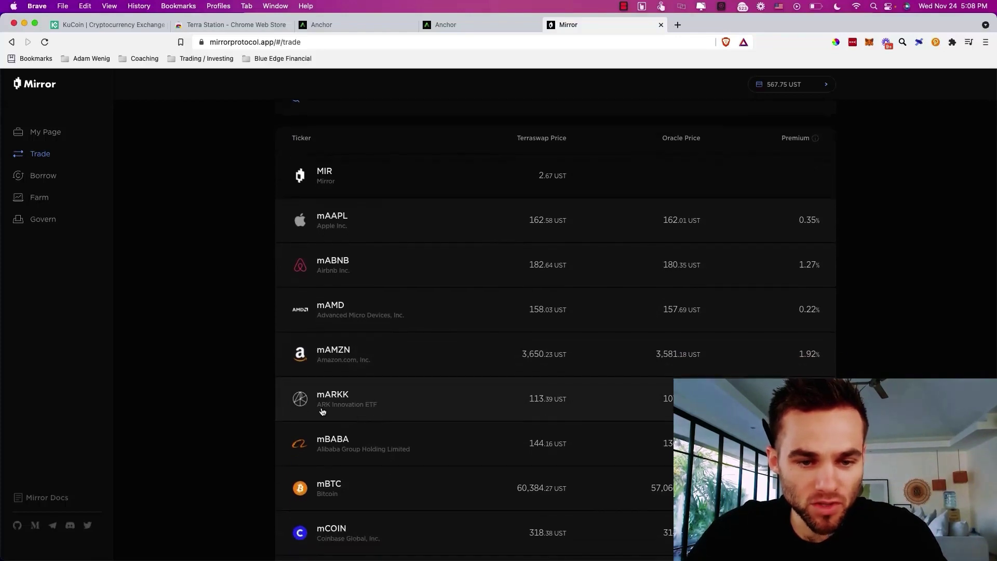
click(382, 403)
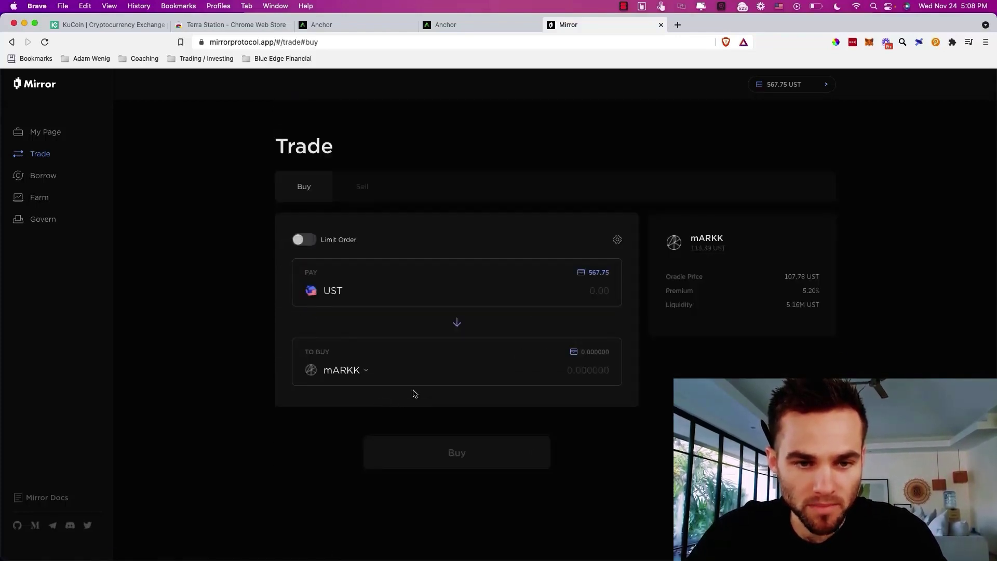
click(568, 291)
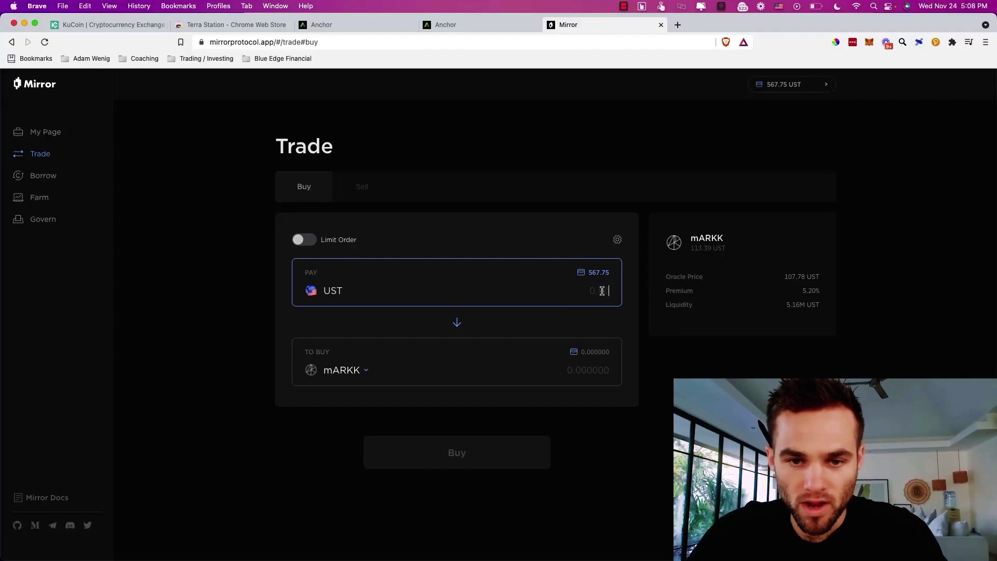
text(250)
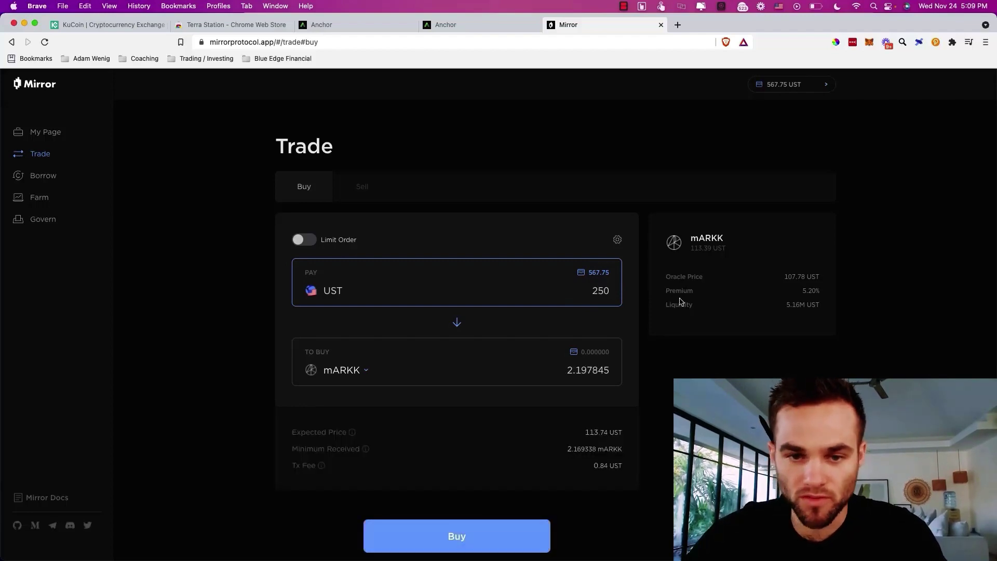
key(super+Tab)
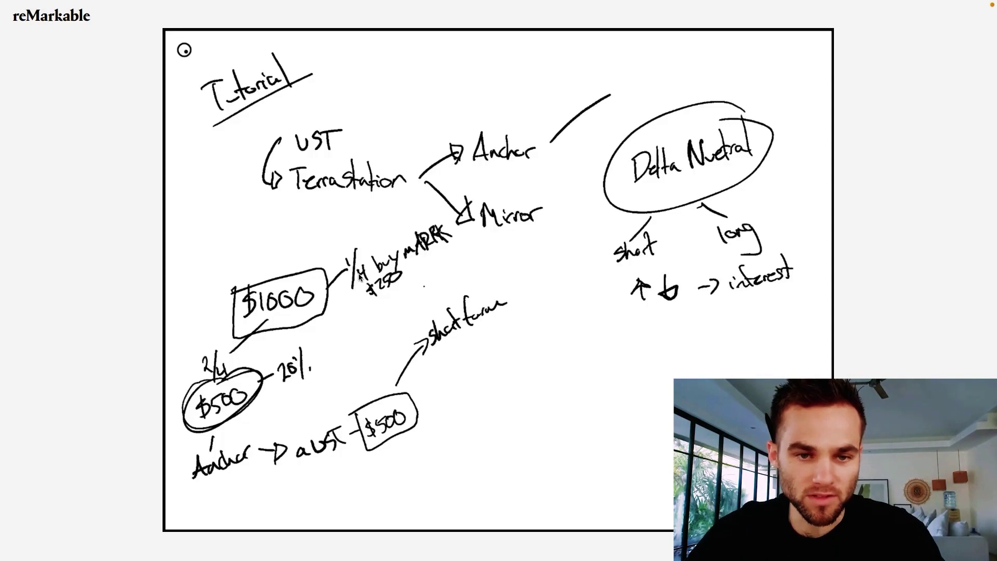
- Go back to Mirror's Trade list, showing mARKK at 113.39 UST
key(ctrl+Left)
click(49, 163)
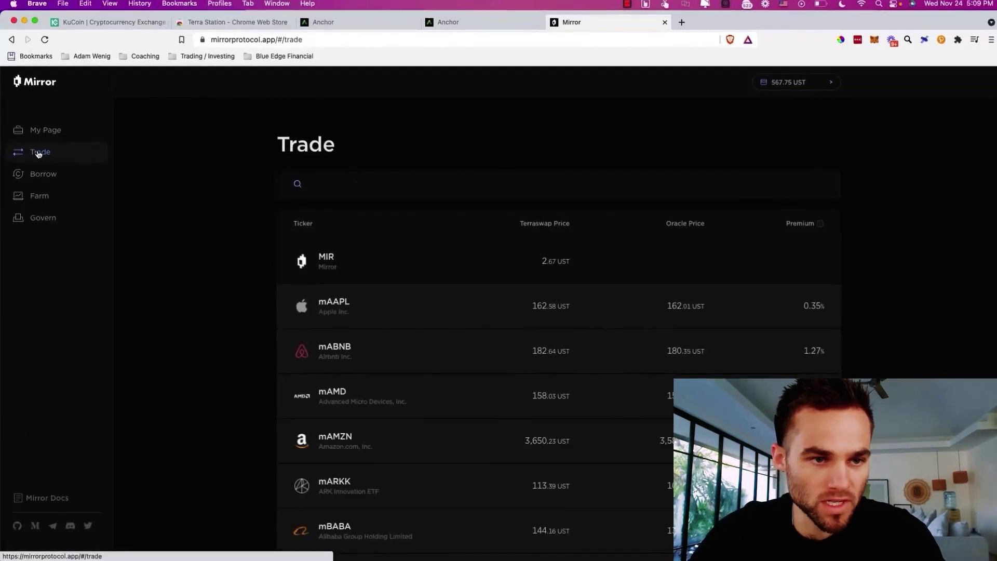
- Pay 250 UST for 2.197845 mARKK and approve the swap in Terra Station
scroll(358, 440, down, 1)
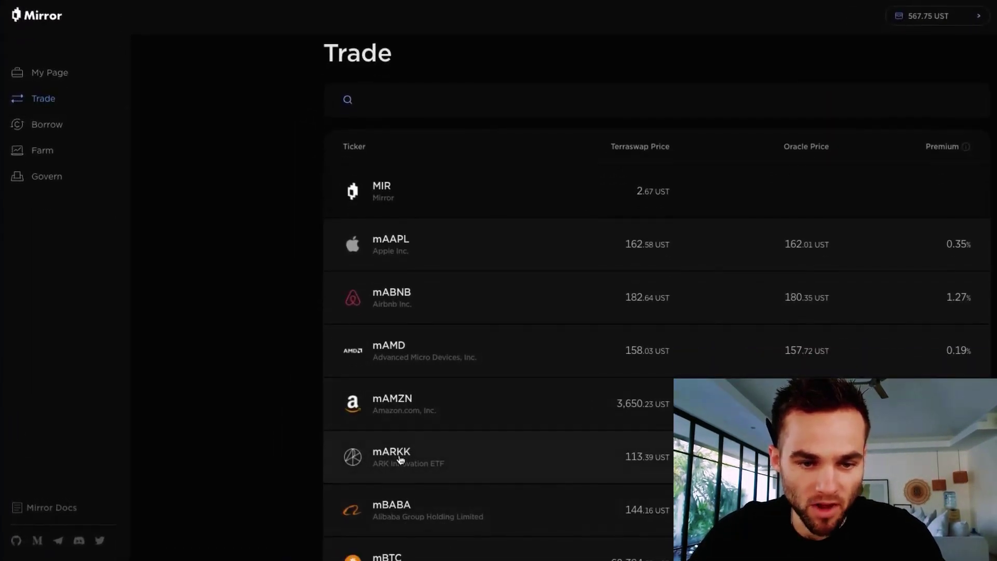
click(401, 459)
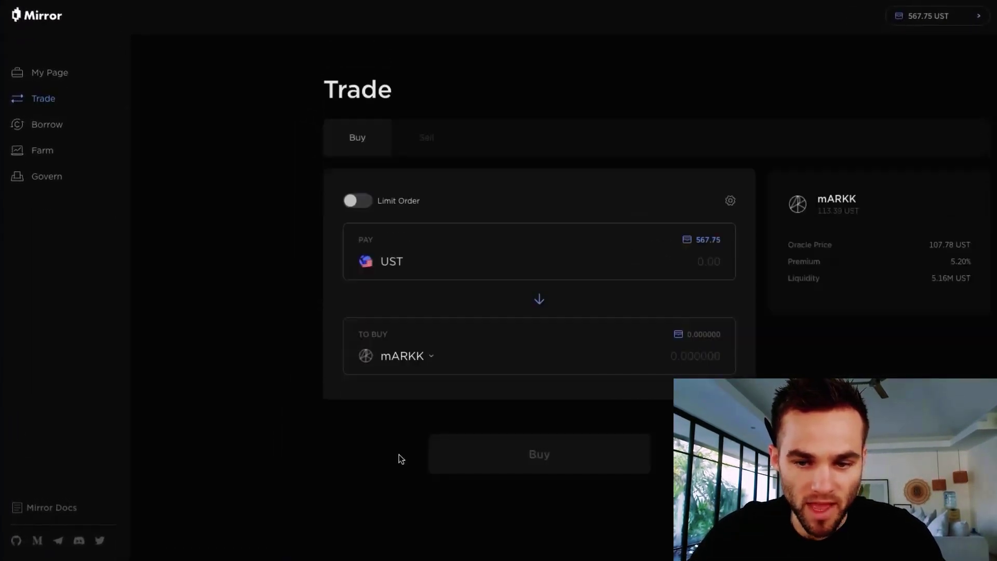
click(634, 260)
text(250)
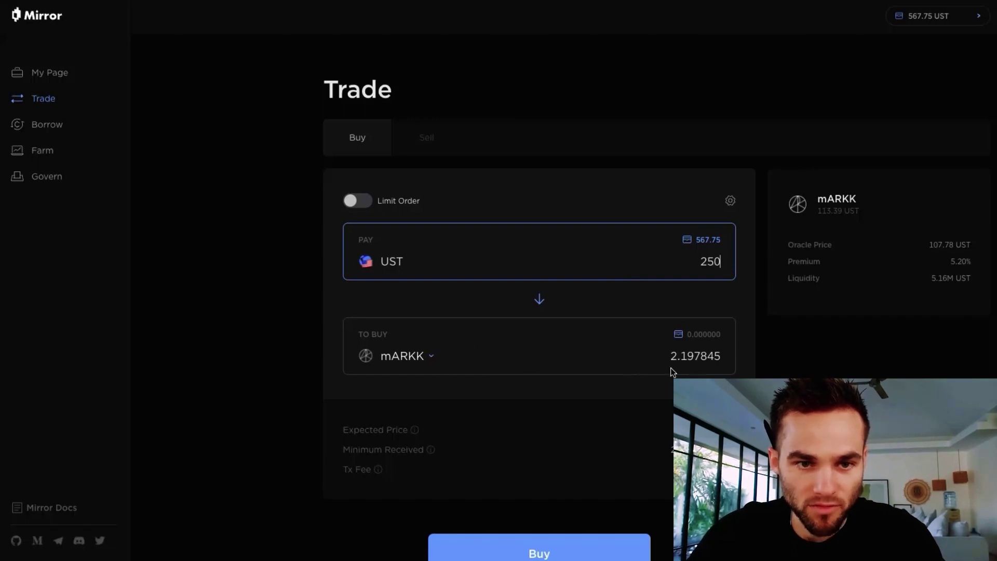
click(549, 545)
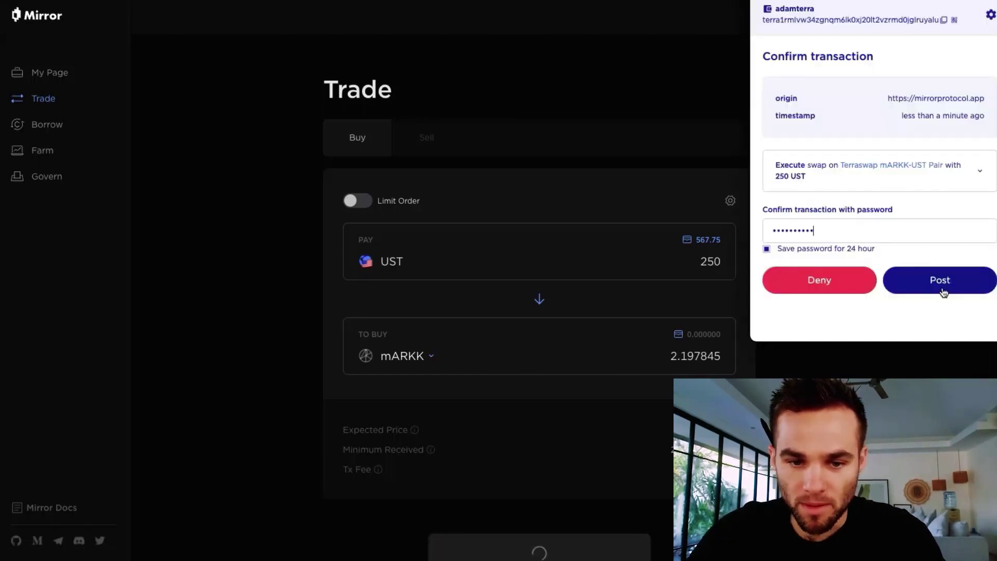
click(943, 292)
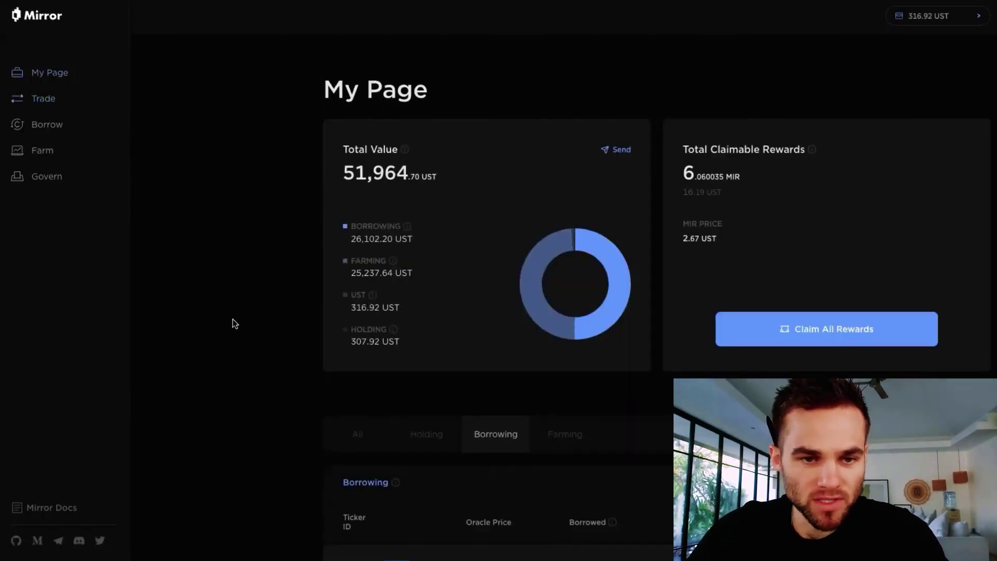
- Farm the full 2.197845 mARKK balance paired with 249.27 UST in the mARKK long farm
scroll(233, 319, down, 3)
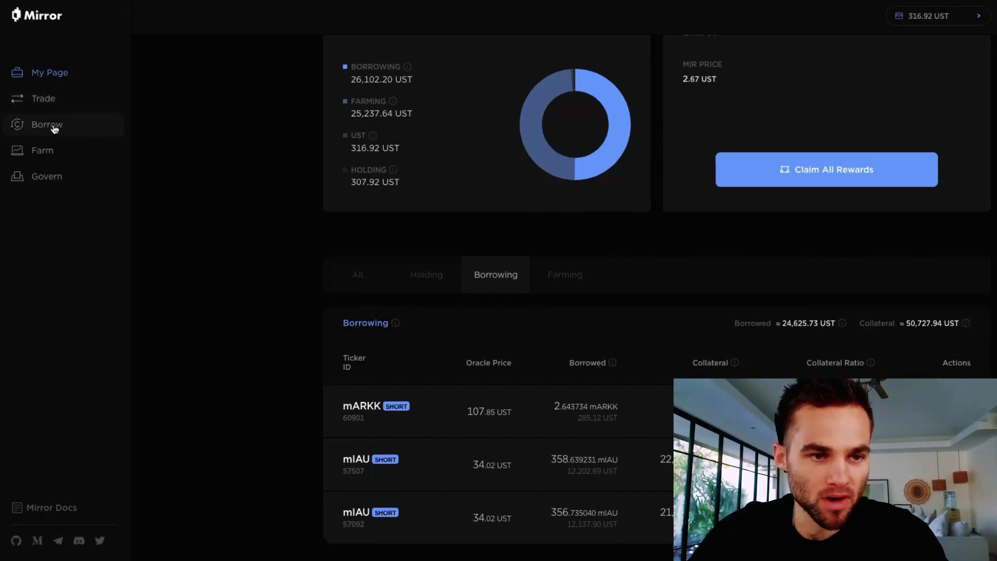
click(46, 158)
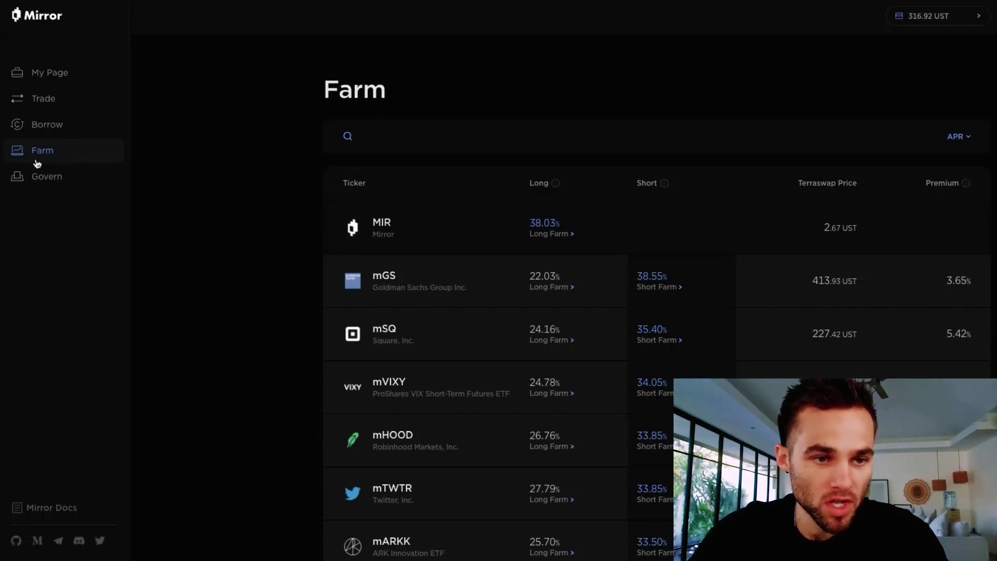
scroll(370, 317, down, 5)
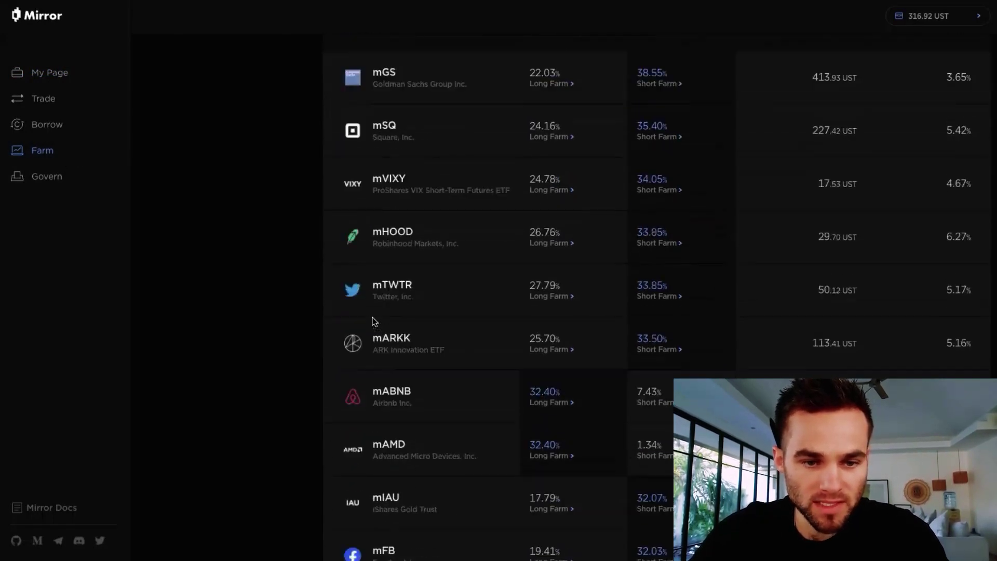
click(548, 308)
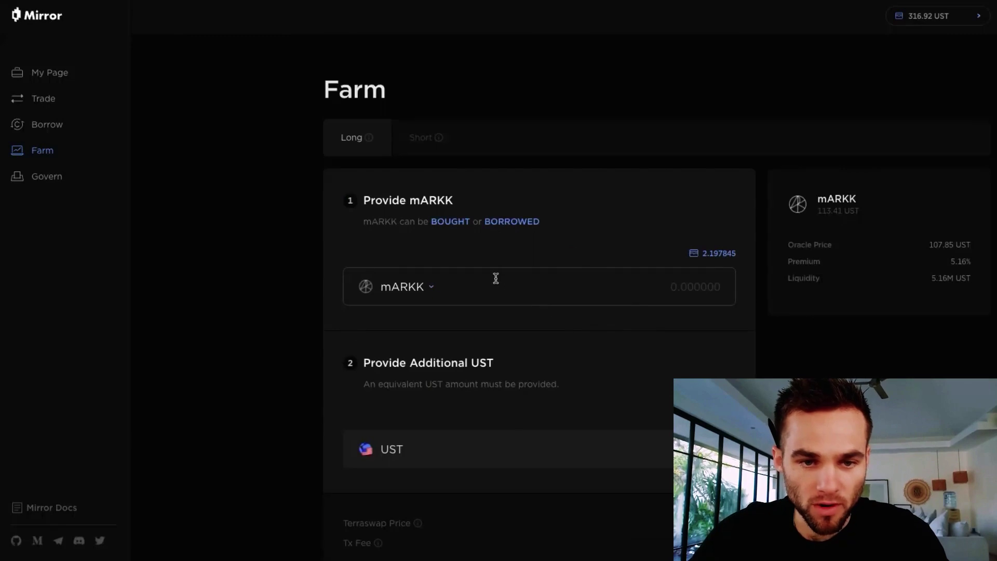
click(732, 254)
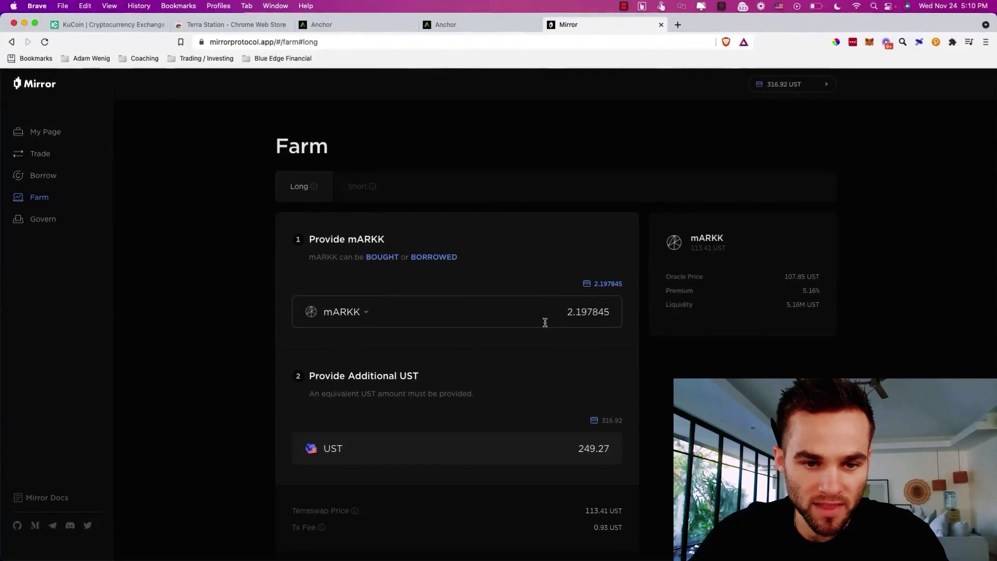
scroll(571, 326, down, 3)
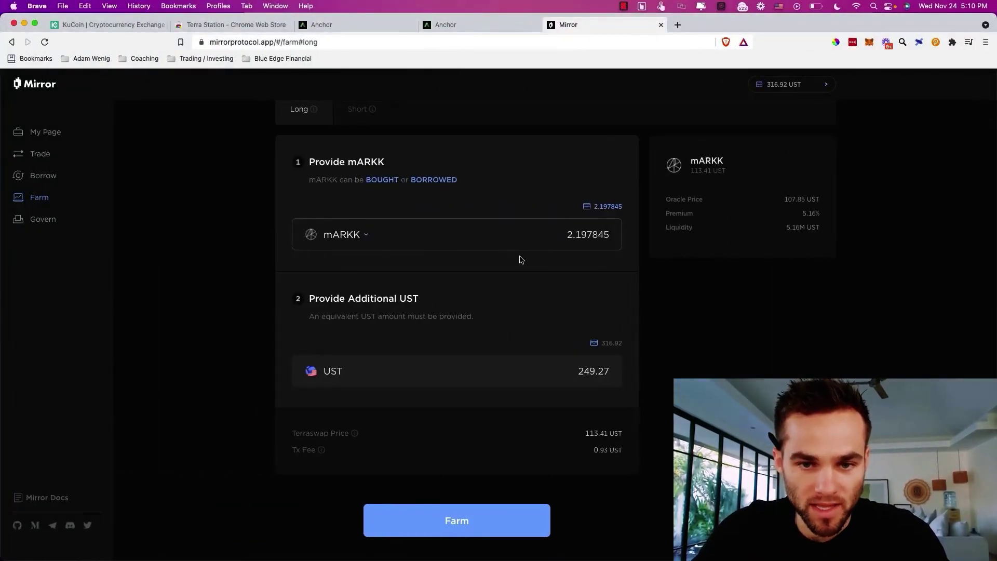
click(473, 513)
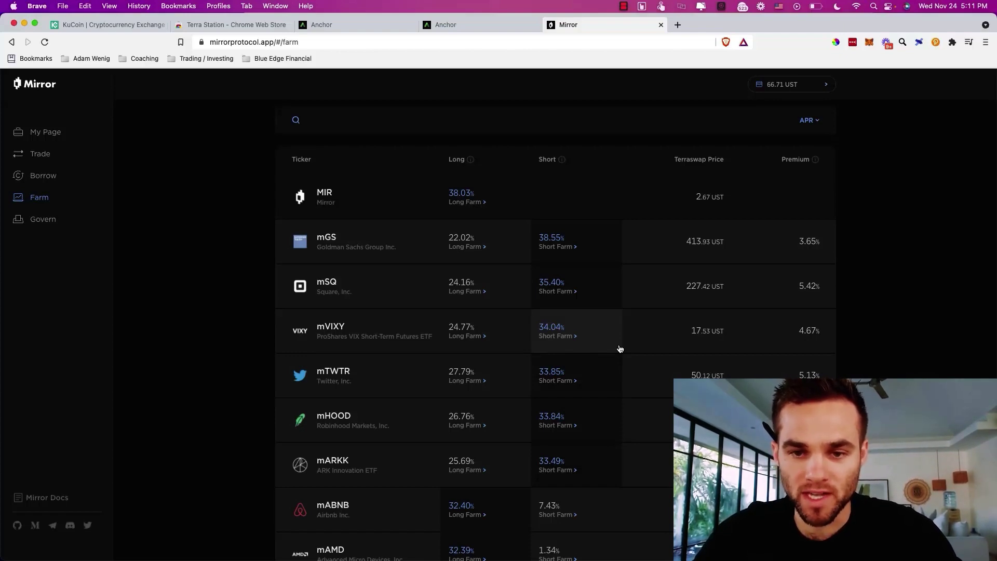
- Check Mirror's 33.49% mARKK short APR and note '$500 SF - 34%' under the Anchor line
key(ctrl+Right)
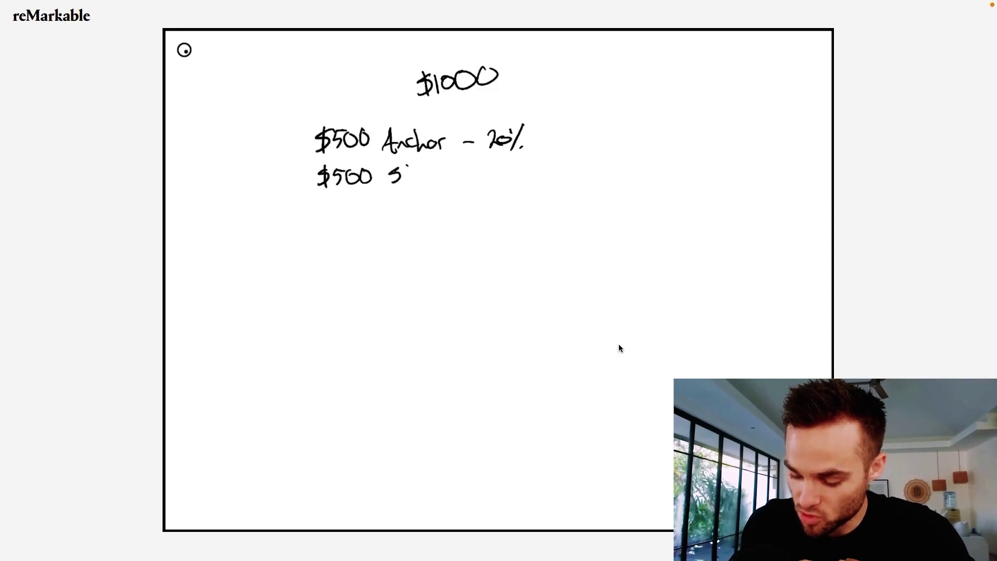
key(ctrl+Left)
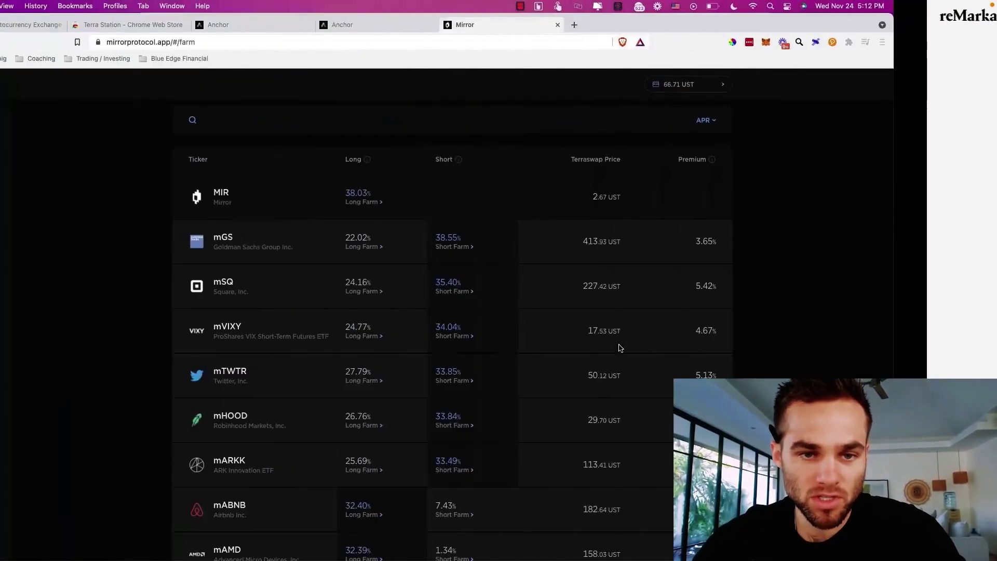
scroll(445, 392, down, 1)
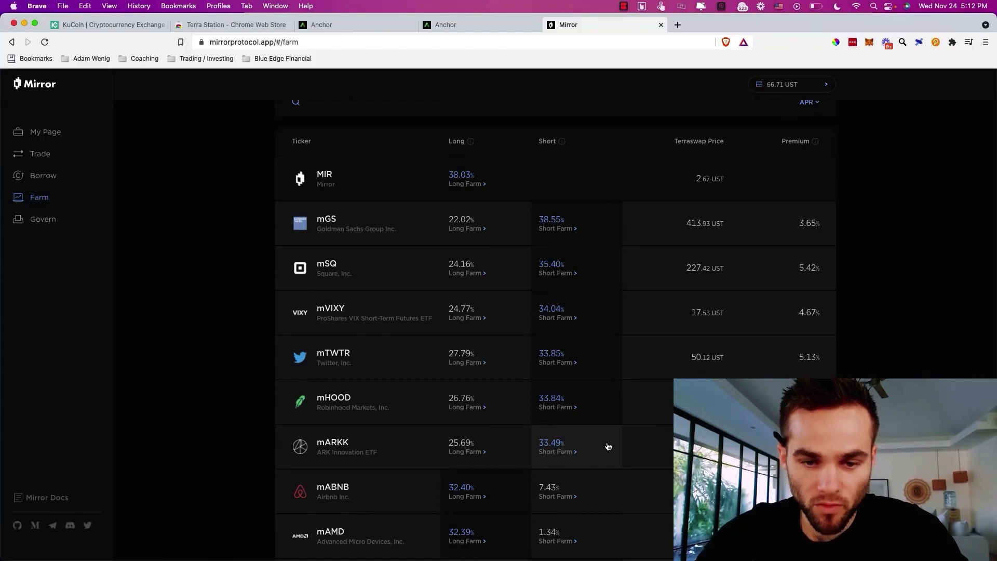
key(ctrl+Right)
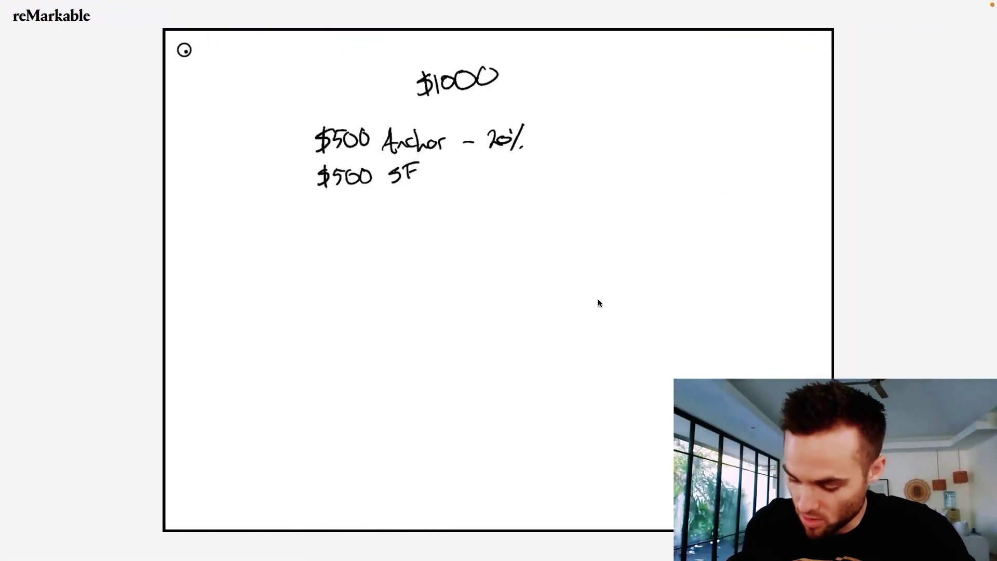